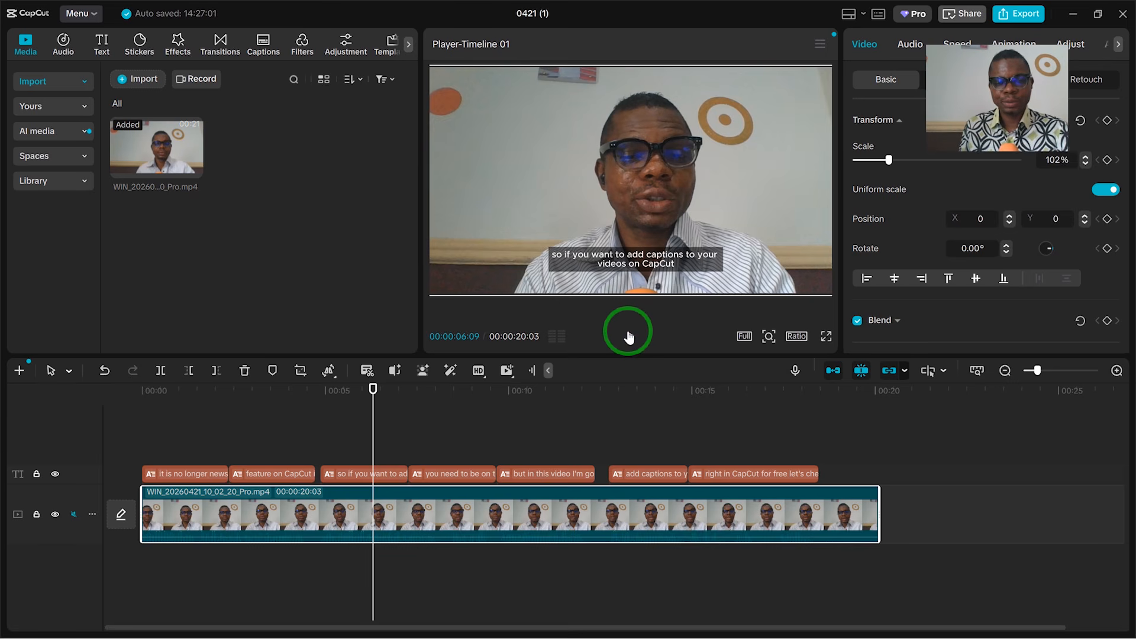
Step: Try to export the project with its auto captions, then go back to editing
left_click(629, 336)
left_click(630, 338)
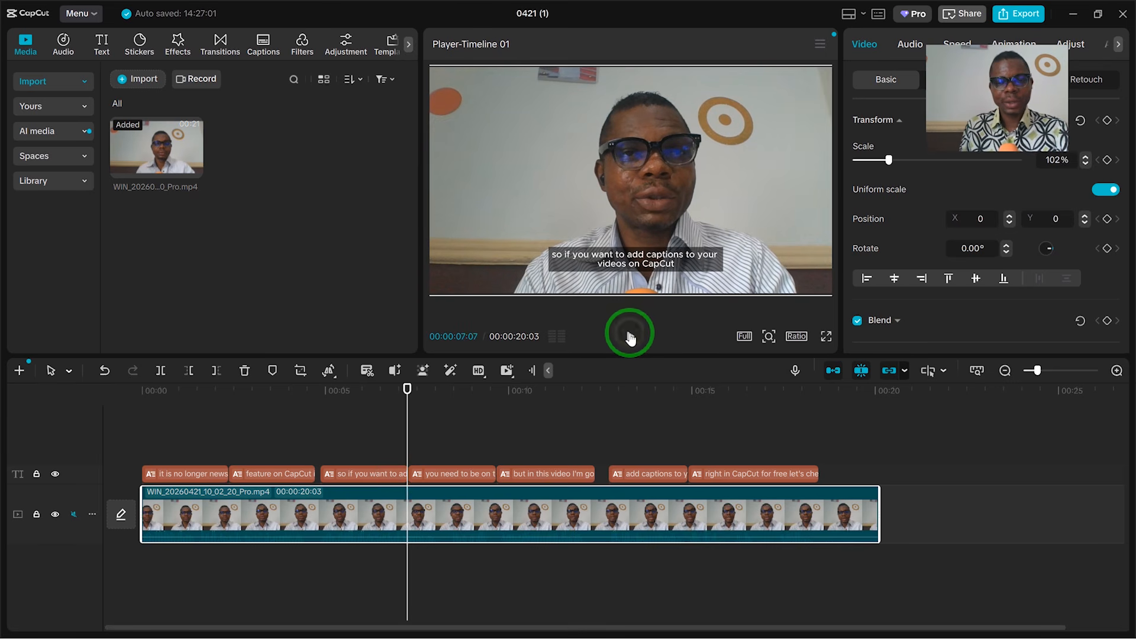
left_click(419, 473)
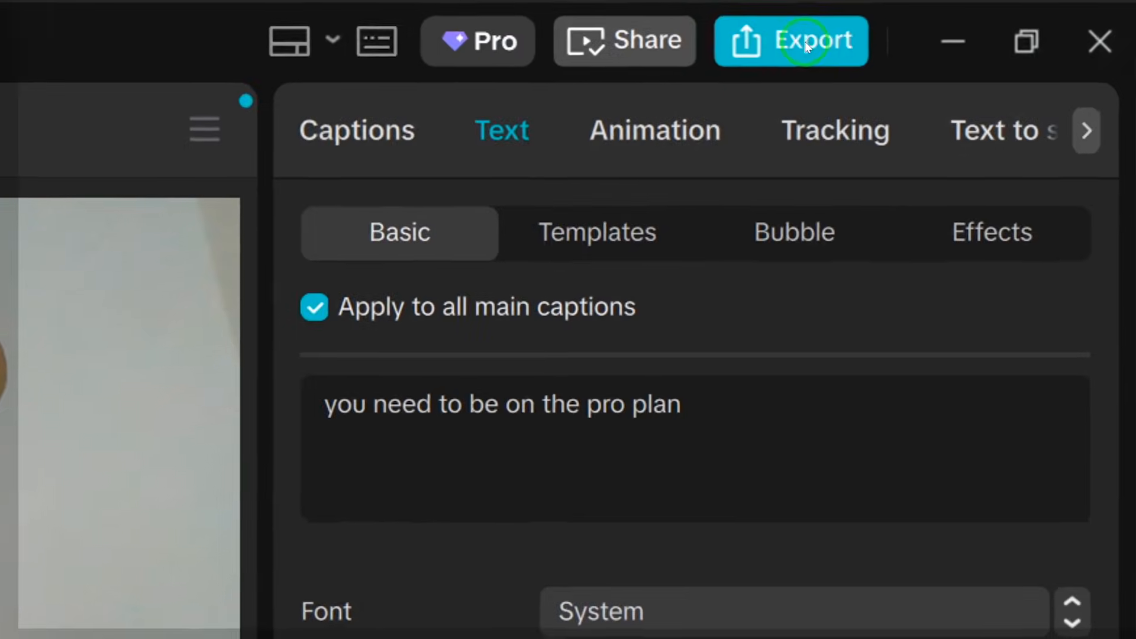
left_click(1018, 13)
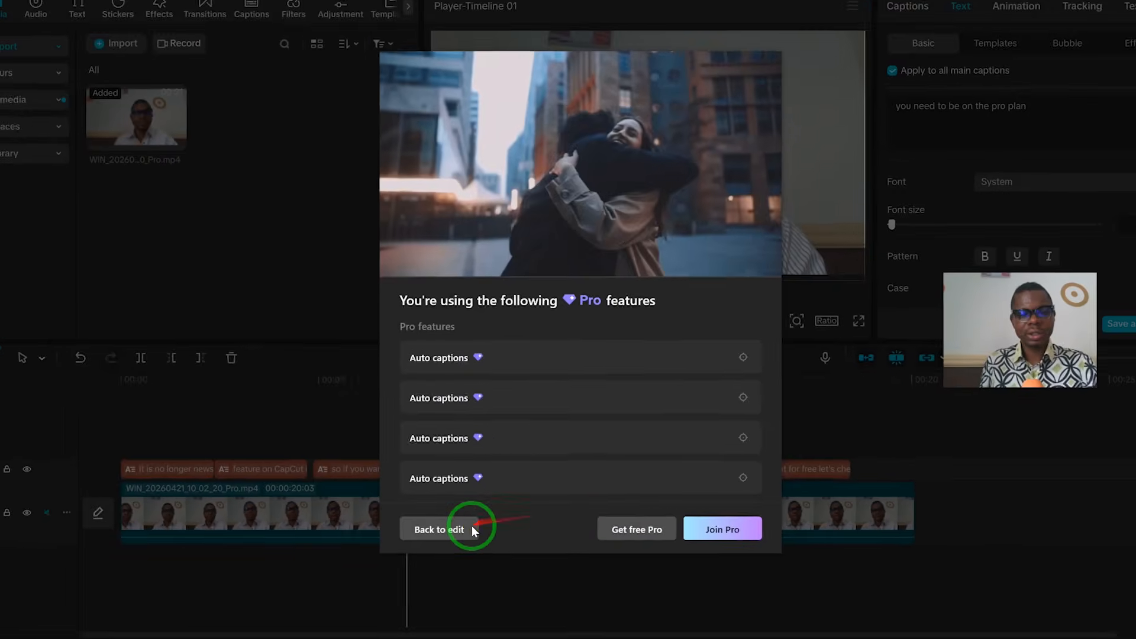
left_click(462, 528)
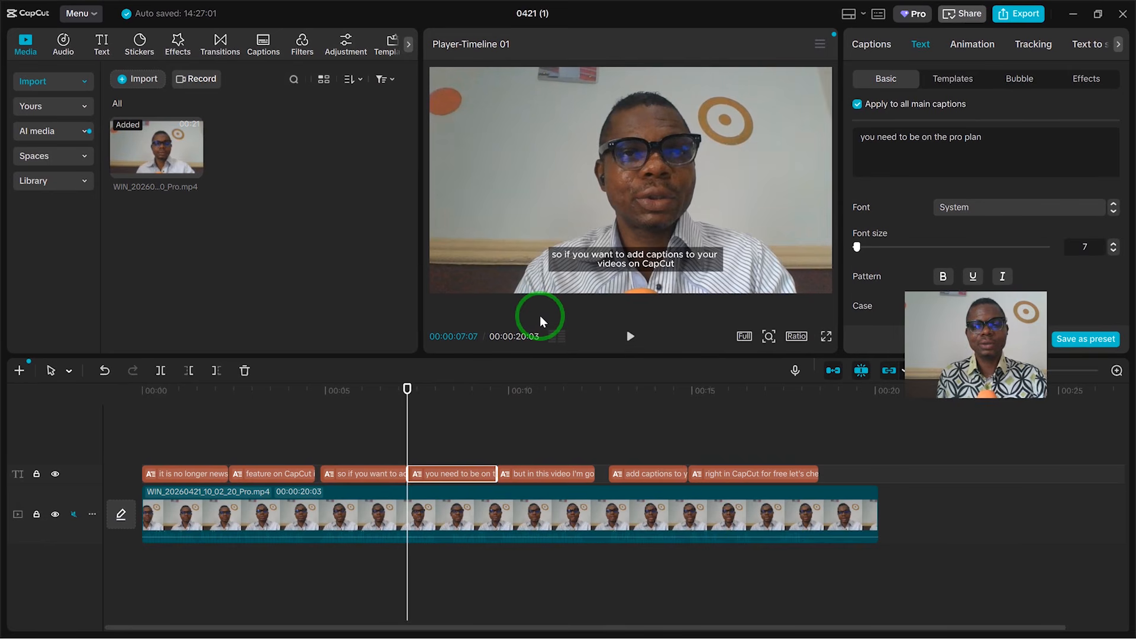
Step: Select all caption clips on the timeline and delete them
left_click_drag(992, 323, 986, 212)
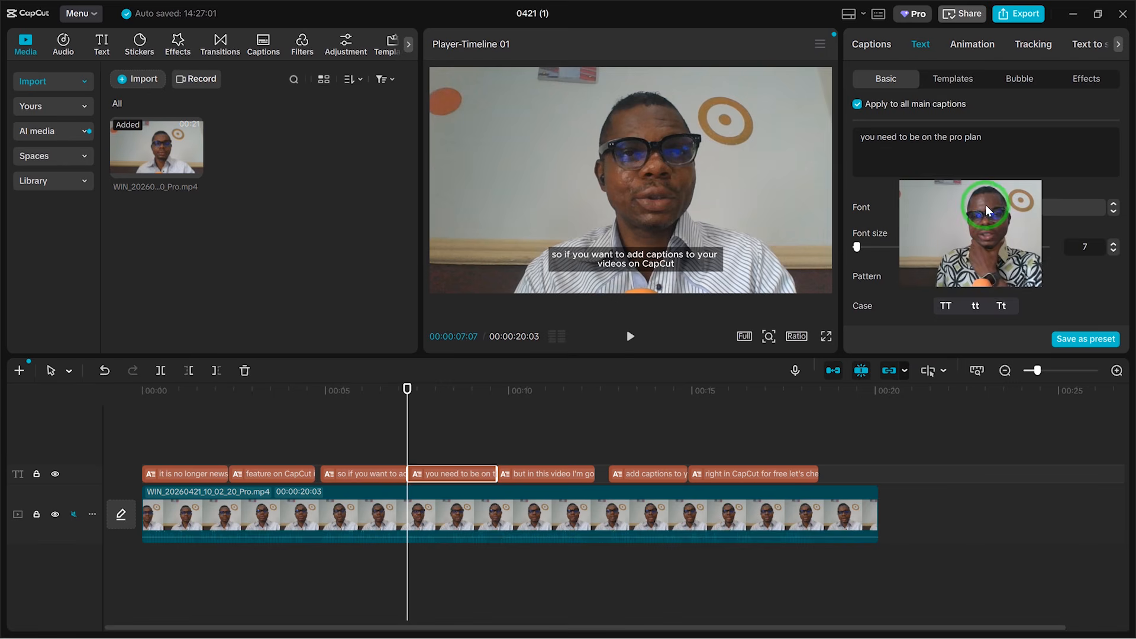
left_click_drag(986, 204, 1024, 97)
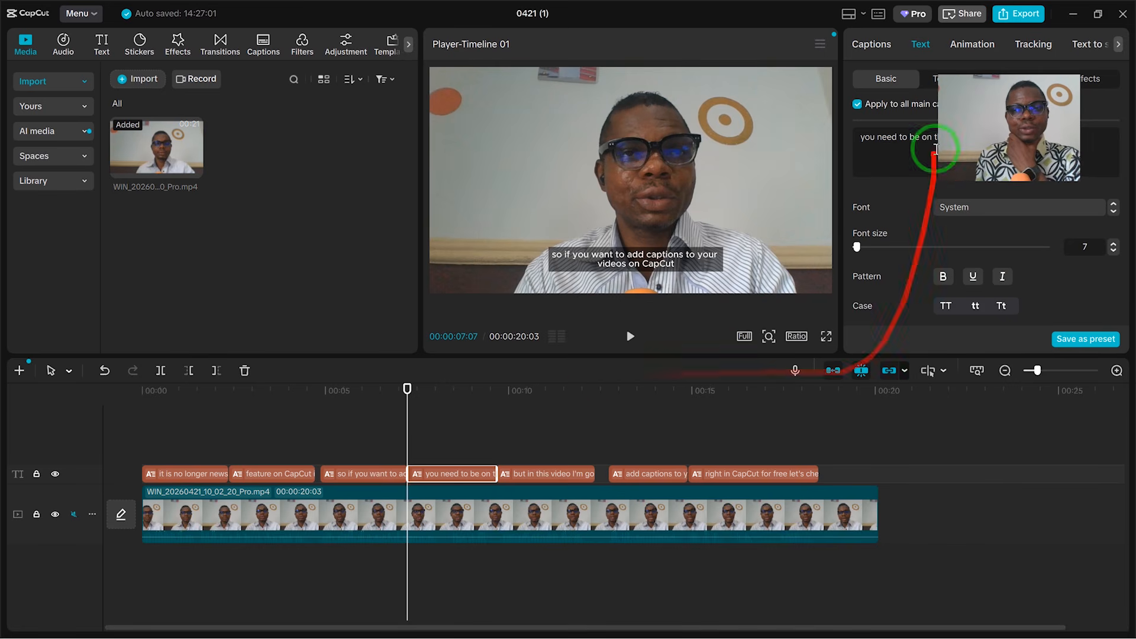
left_click(803, 475)
left_click_drag(833, 454, 176, 477)
key("Delete")
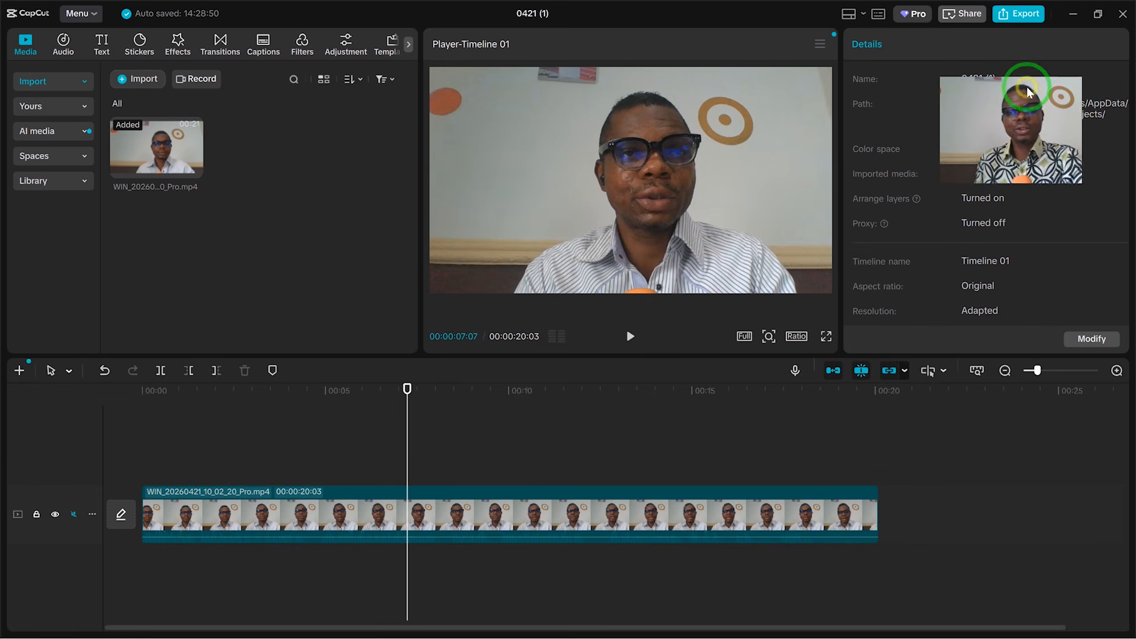
Step: Export the timeline as audio only, with video output disabled and the audio format set to MP3
left_click(1026, 16)
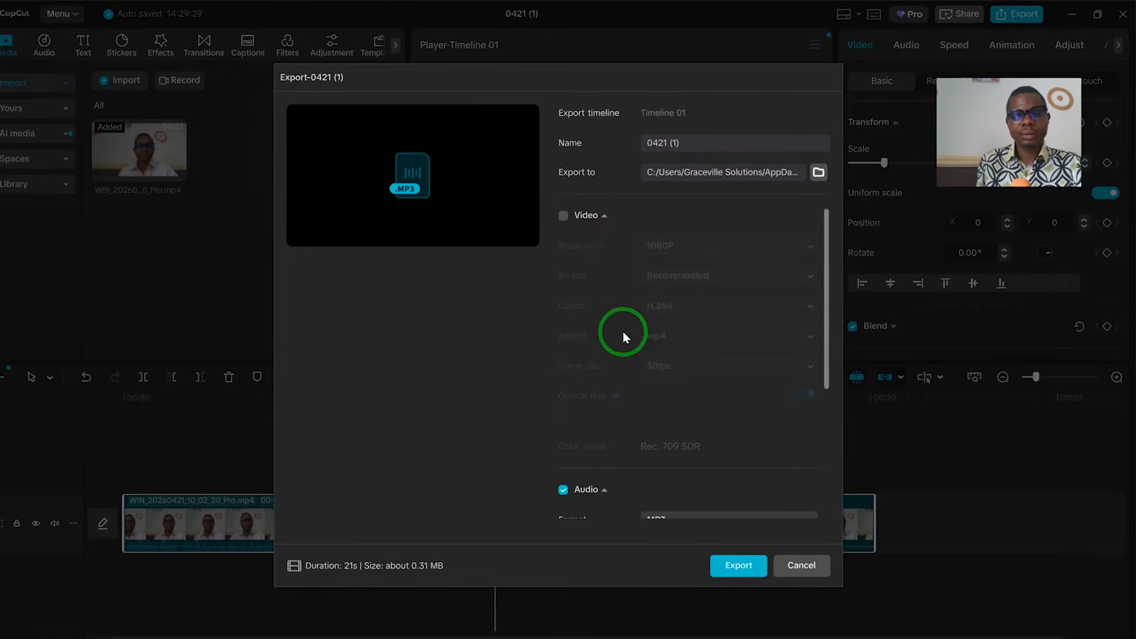
left_click(563, 216)
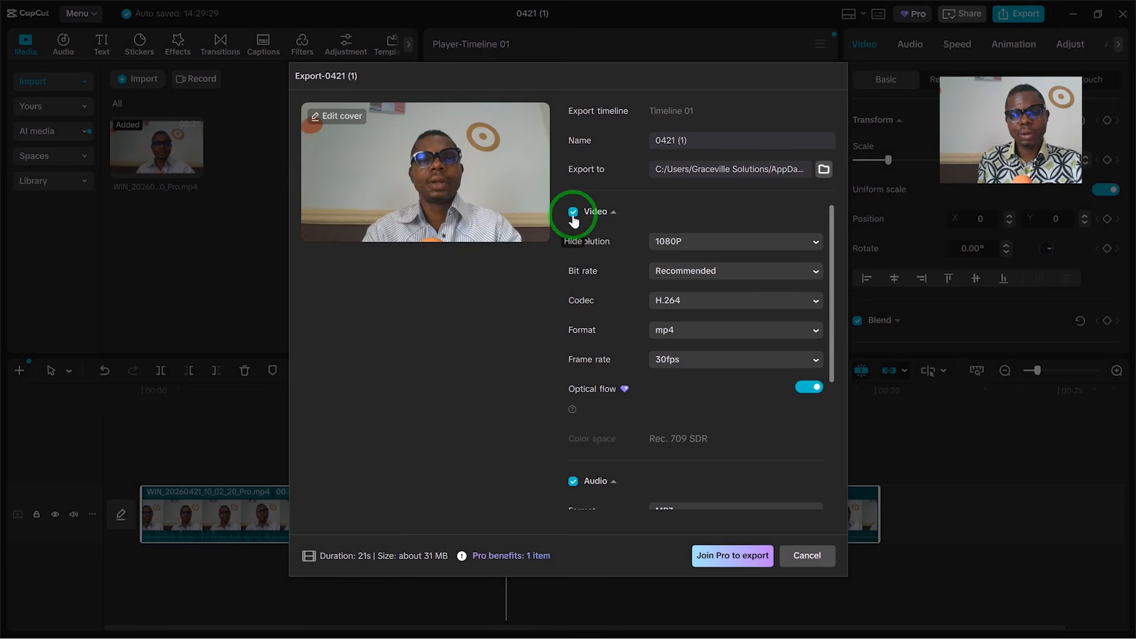
left_click(572, 214)
scroll(574, 460, "down", 3)
scroll(574, 460, "up", 3)
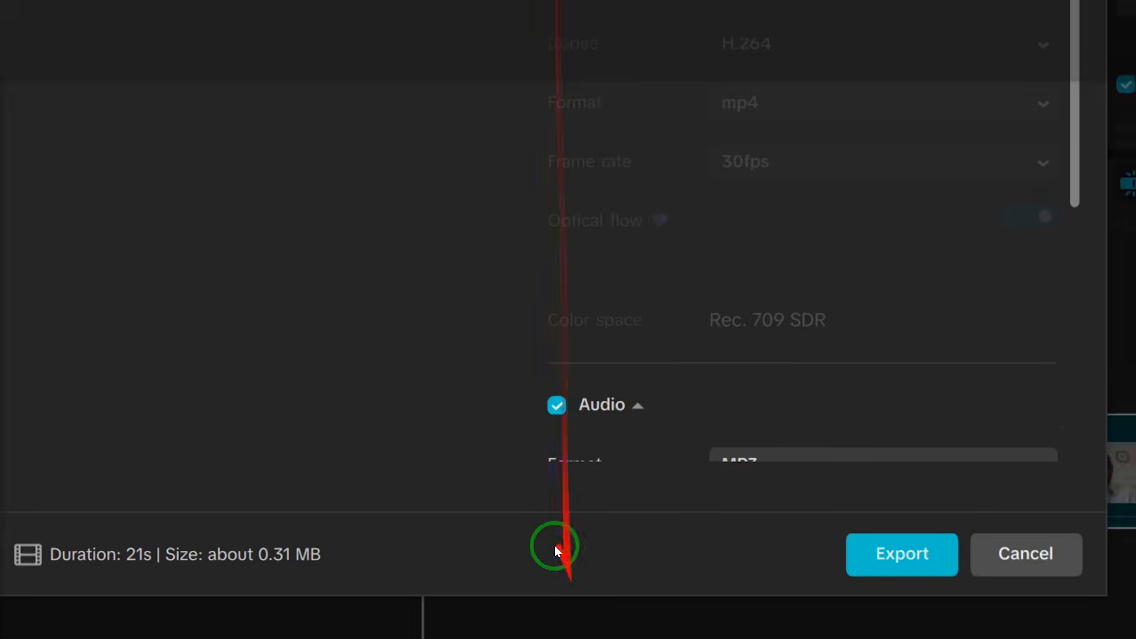
scroll(580, 403, "down", 2)
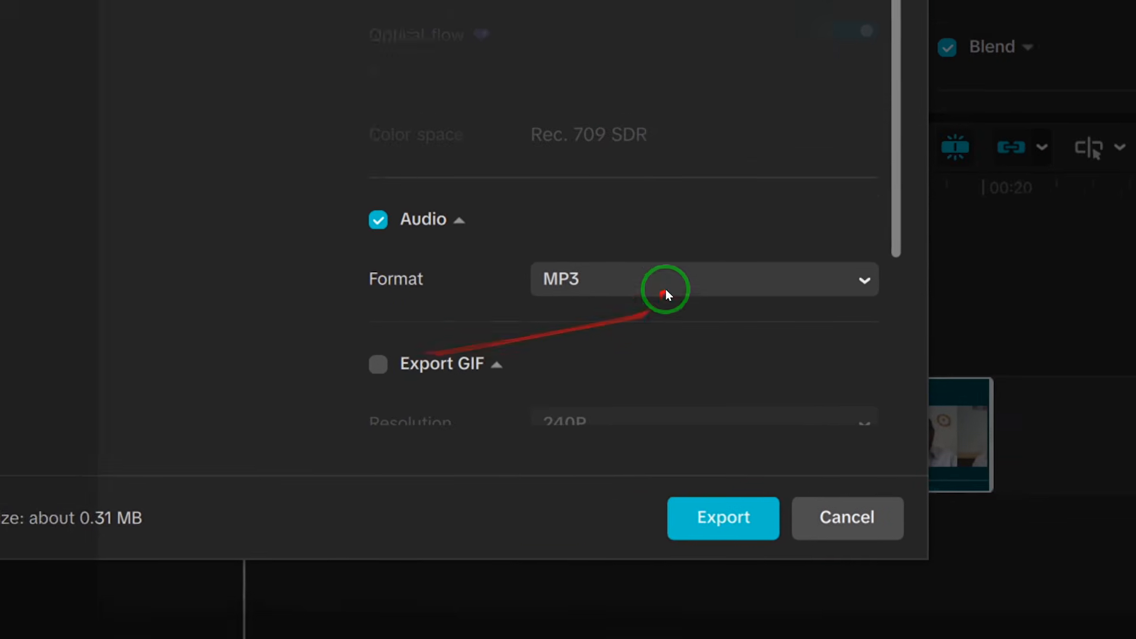
left_click(666, 278)
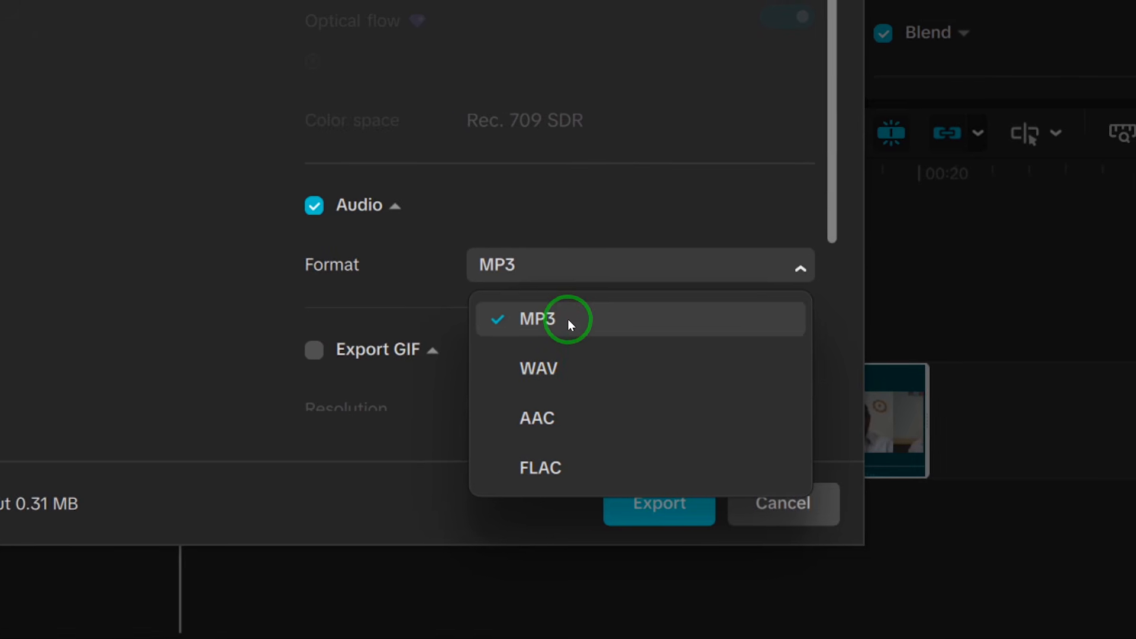
left_click(568, 322)
left_click(573, 477)
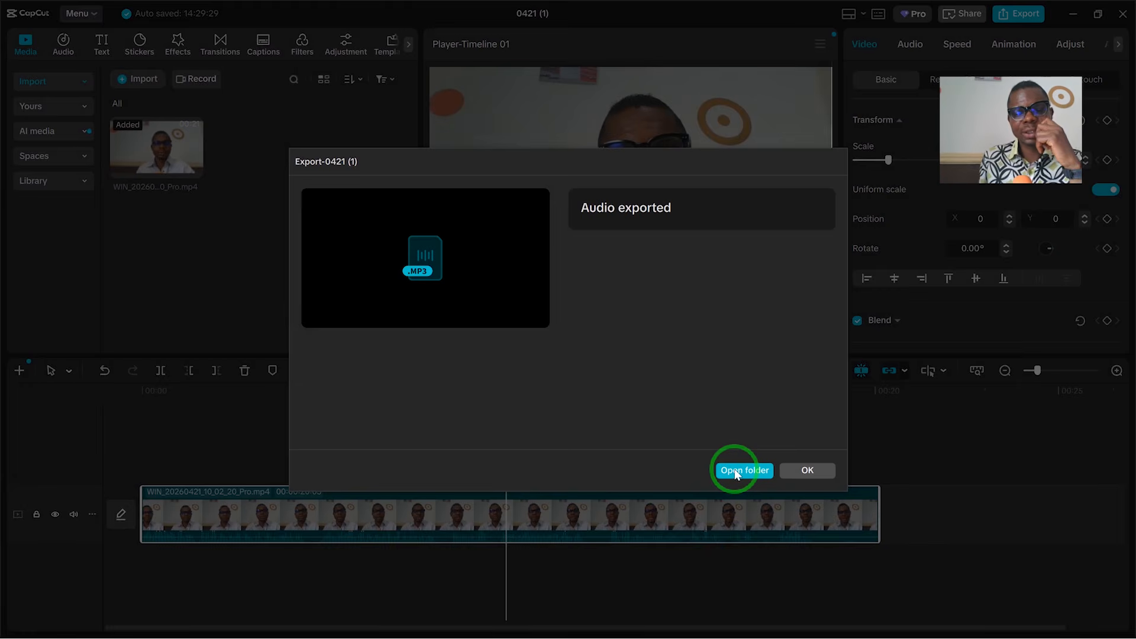
Step: Open the export folder and delete the older 0421.MP3 file
left_click(736, 471)
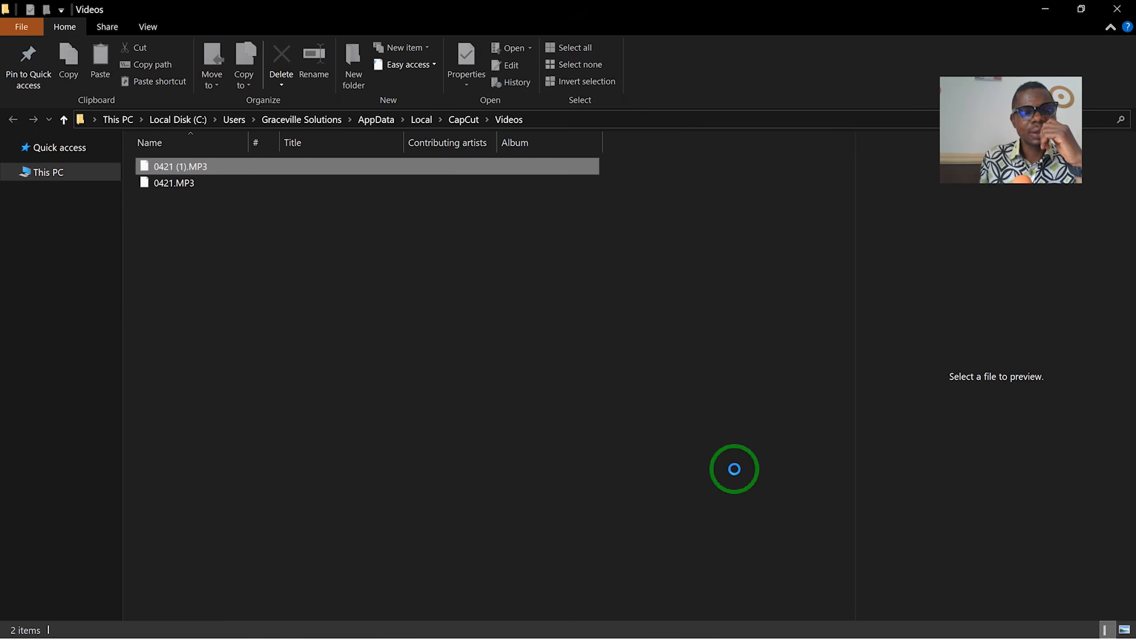
left_click(184, 182)
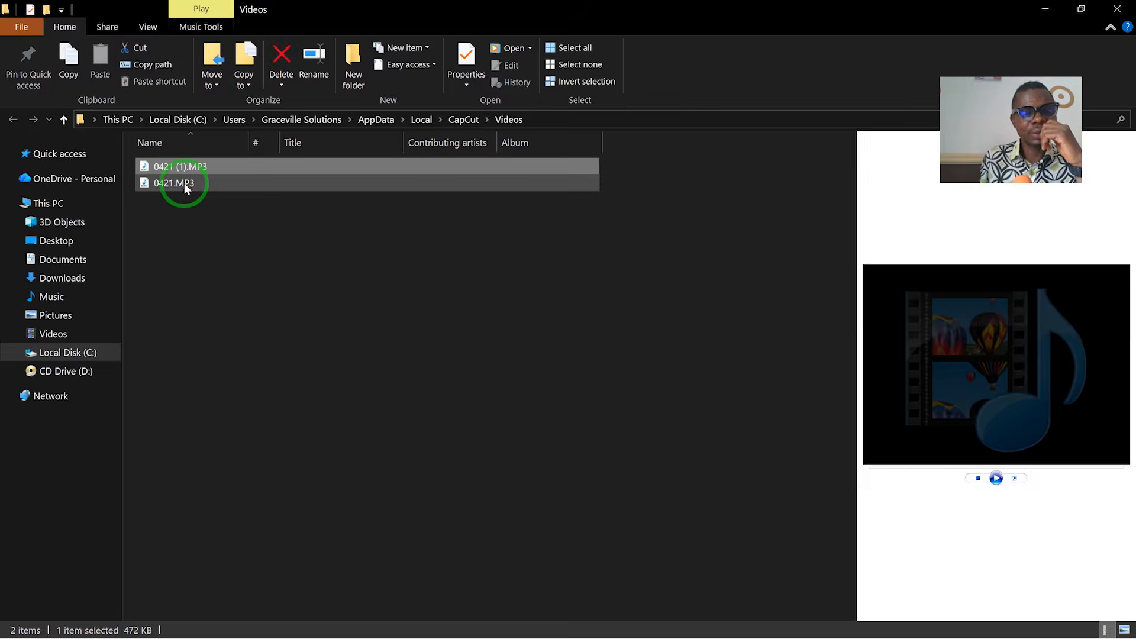
key("Delete")
Step: Rename the 0421 (1).MP3 file as audio file capcut
left_click(187, 169)
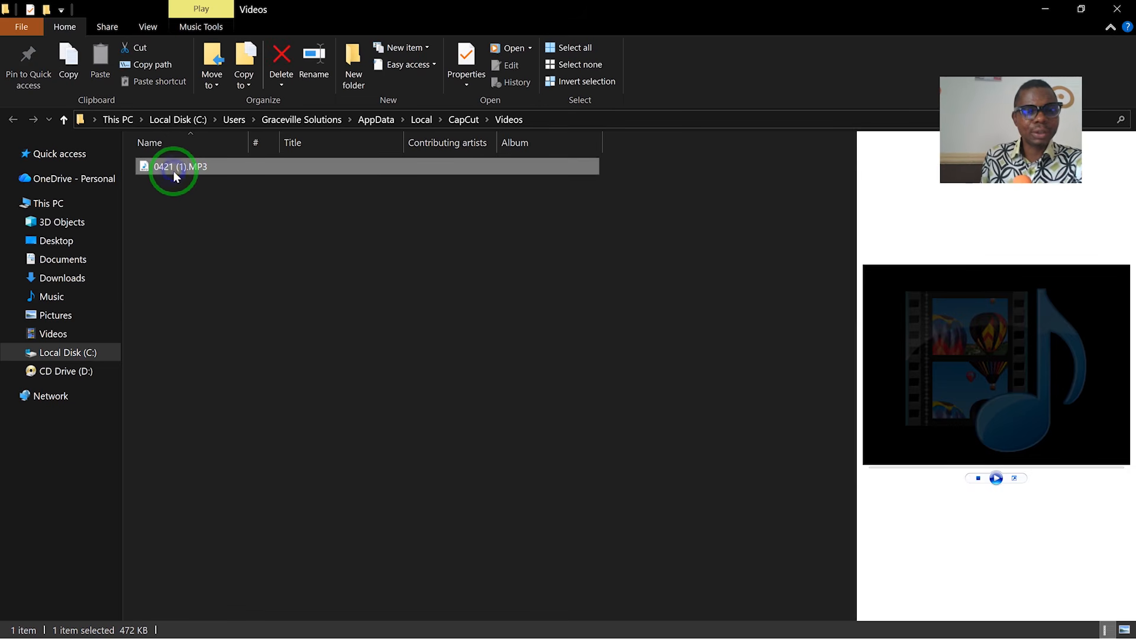
right_click(175, 176)
left_click(239, 604)
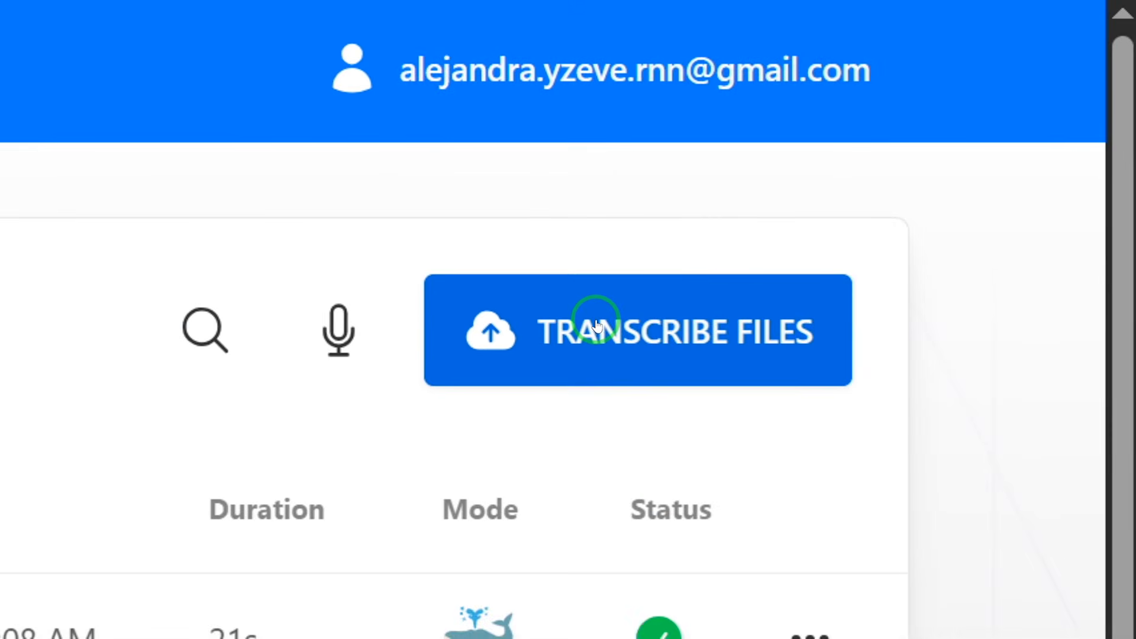
Step: In TurboScribe, open the Transcribe Files dialog and drop audio file capcut.MP3 into the upload area
left_click(854, 223)
left_click(233, 438)
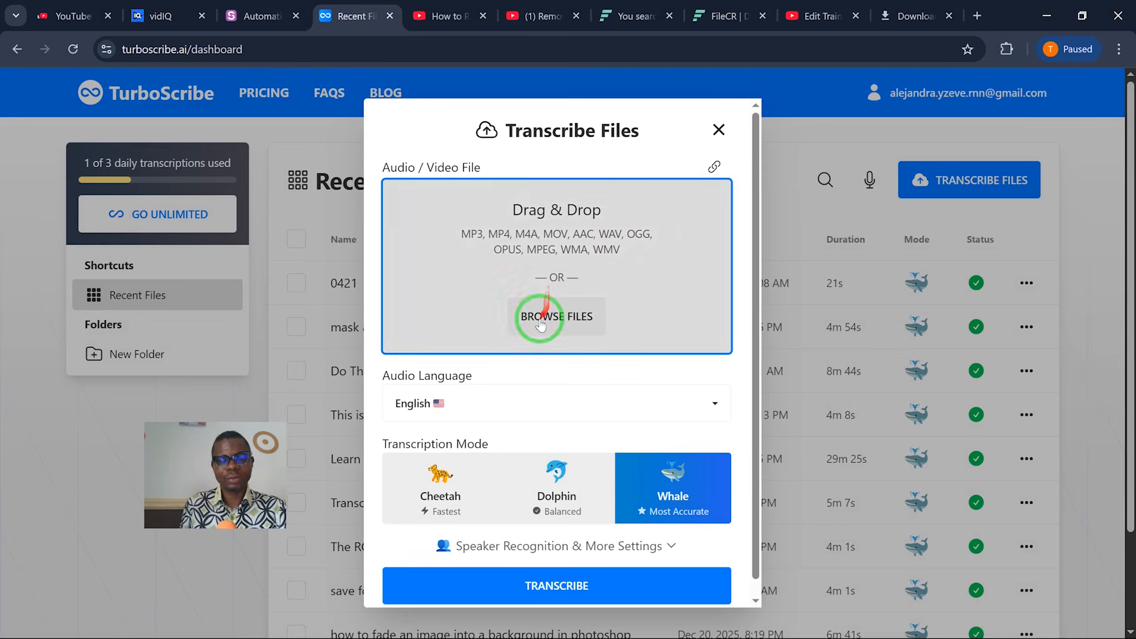
key("super")
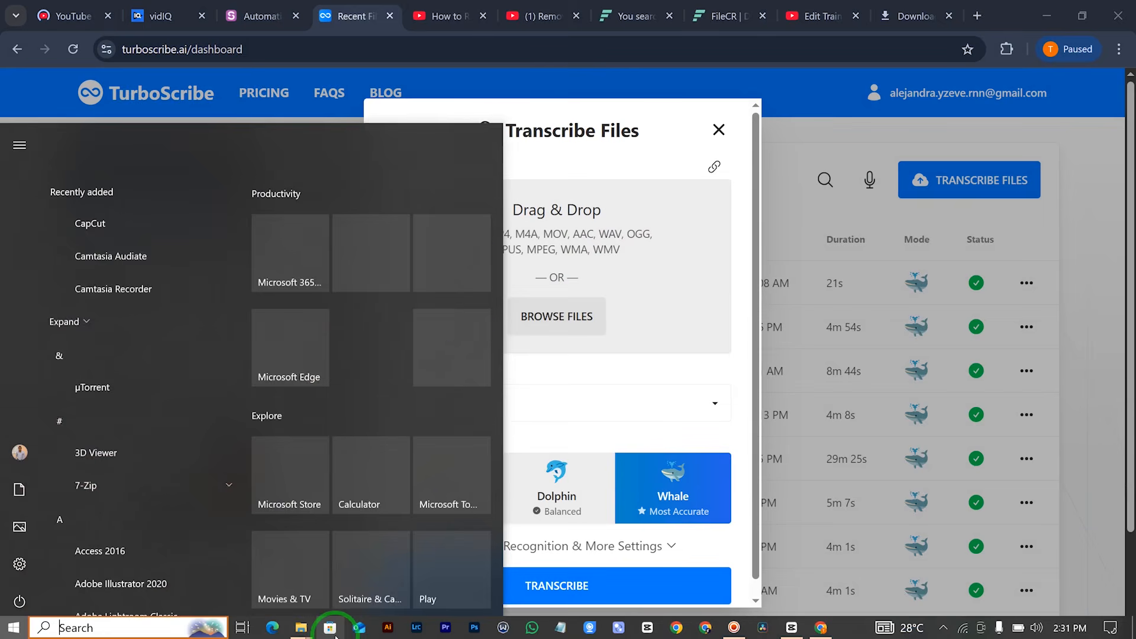
mouse_move(307, 631)
mouse_move(408, 583)
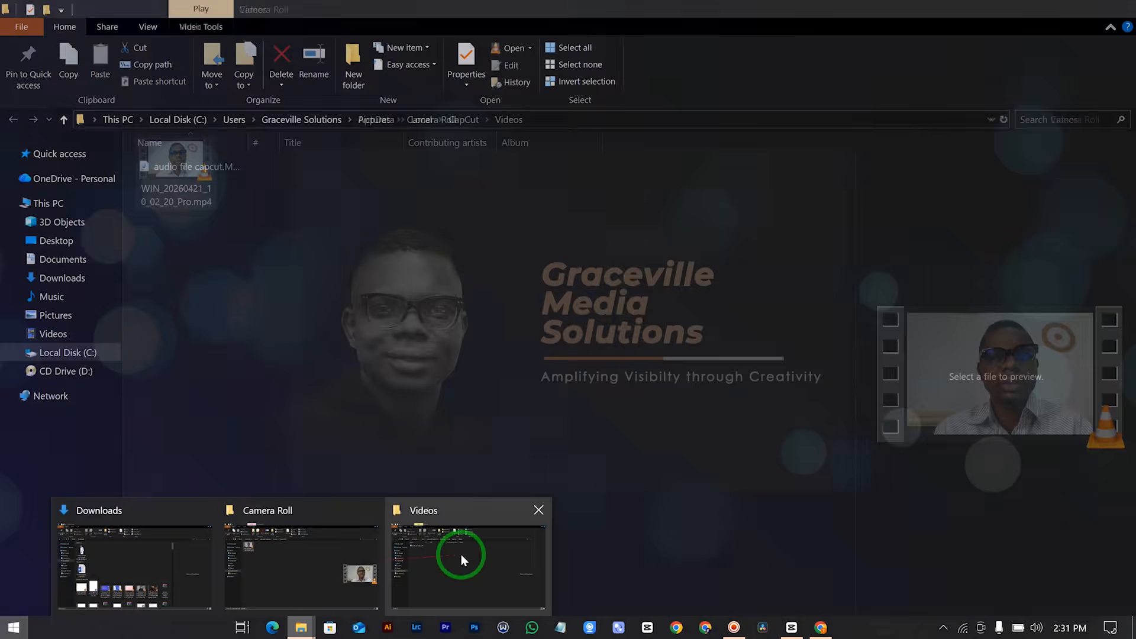
left_click(461, 555)
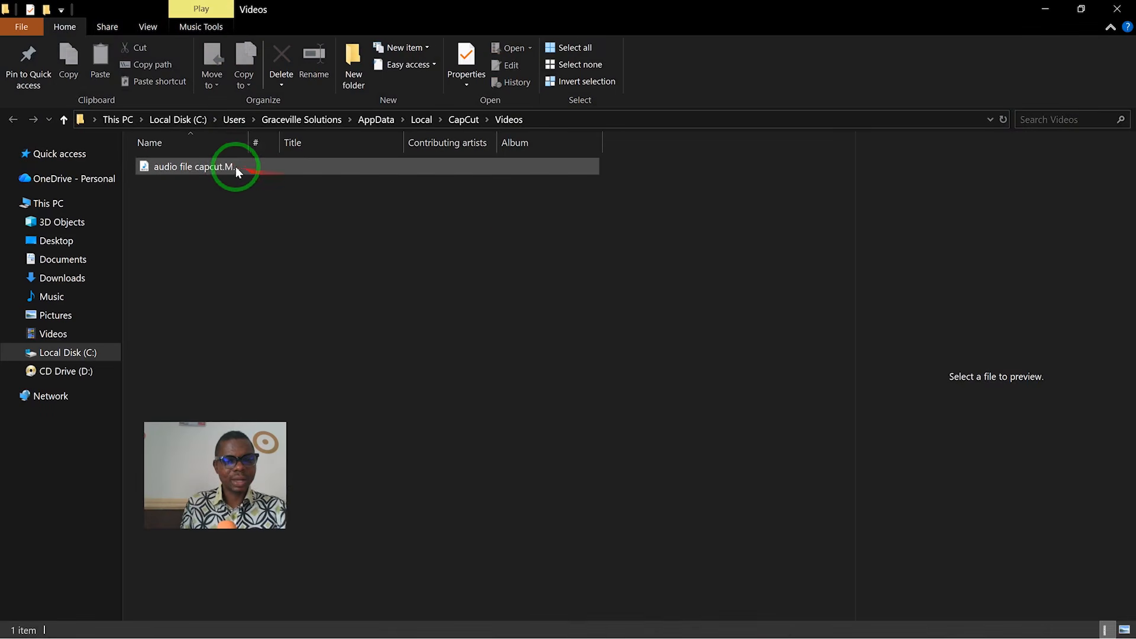
left_click_drag(229, 170, 571, 261)
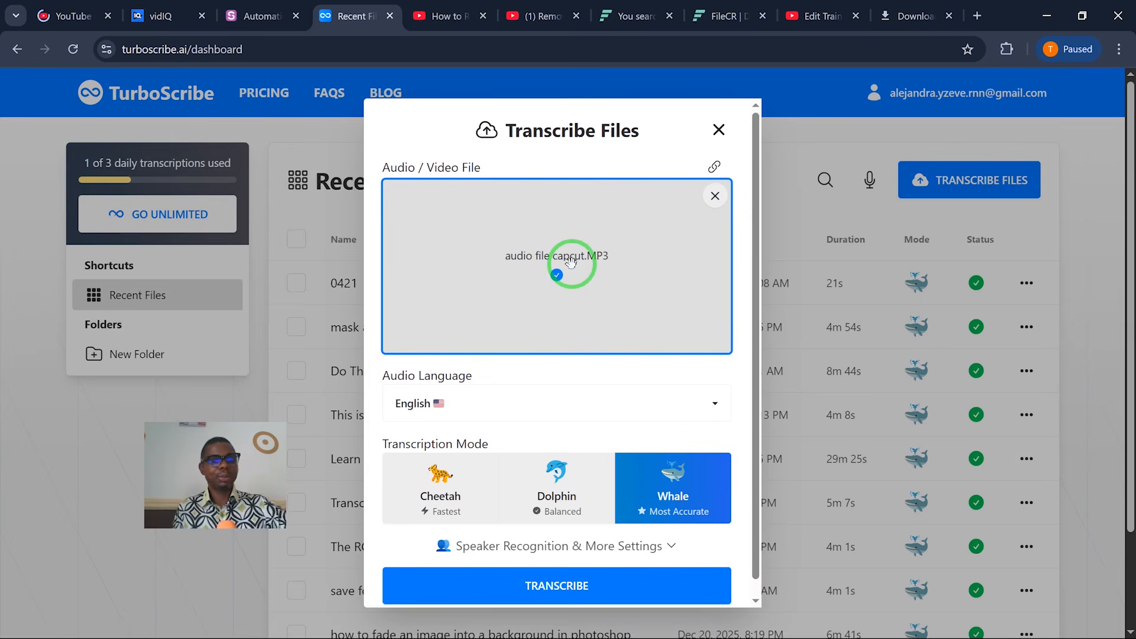
Step: Start transcribing the uploaded file in English with the Whale transcription mode
left_click_drag(558, 101, 655, 96)
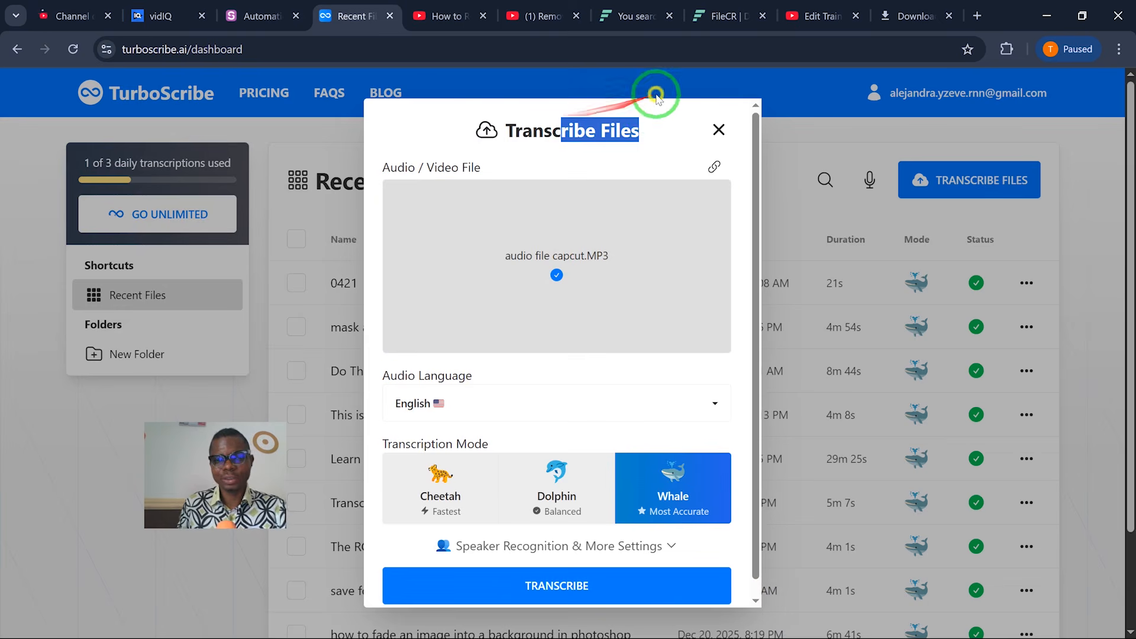
scroll(641, 309, "down", 1)
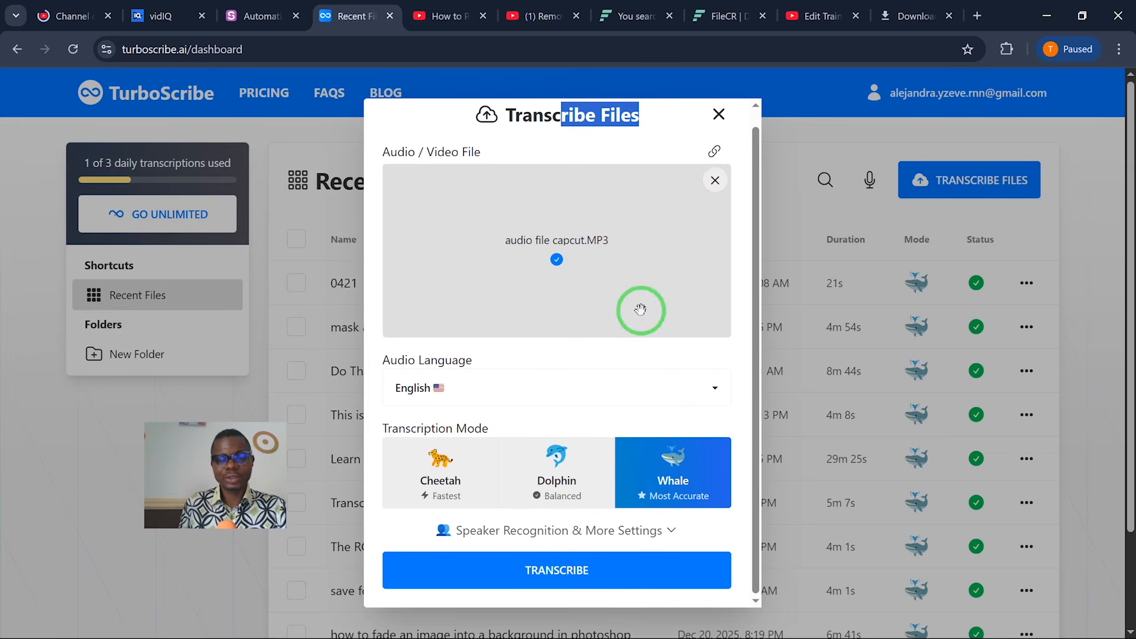
left_click(563, 583)
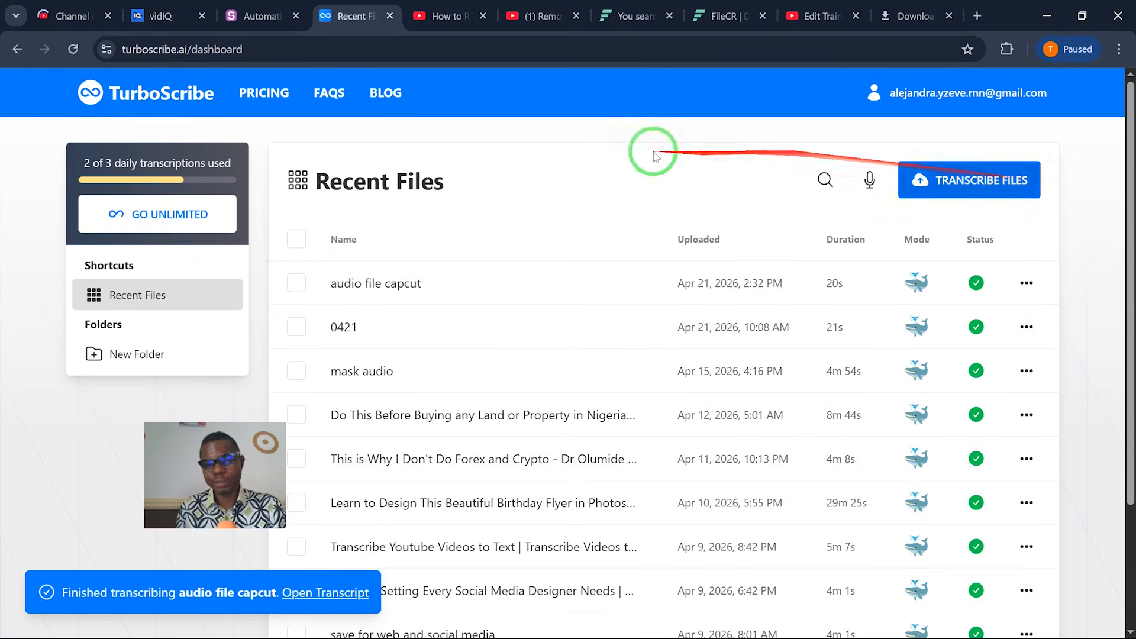
Step: Open the finished transcript and turn off Show Timestamps
left_click(303, 593)
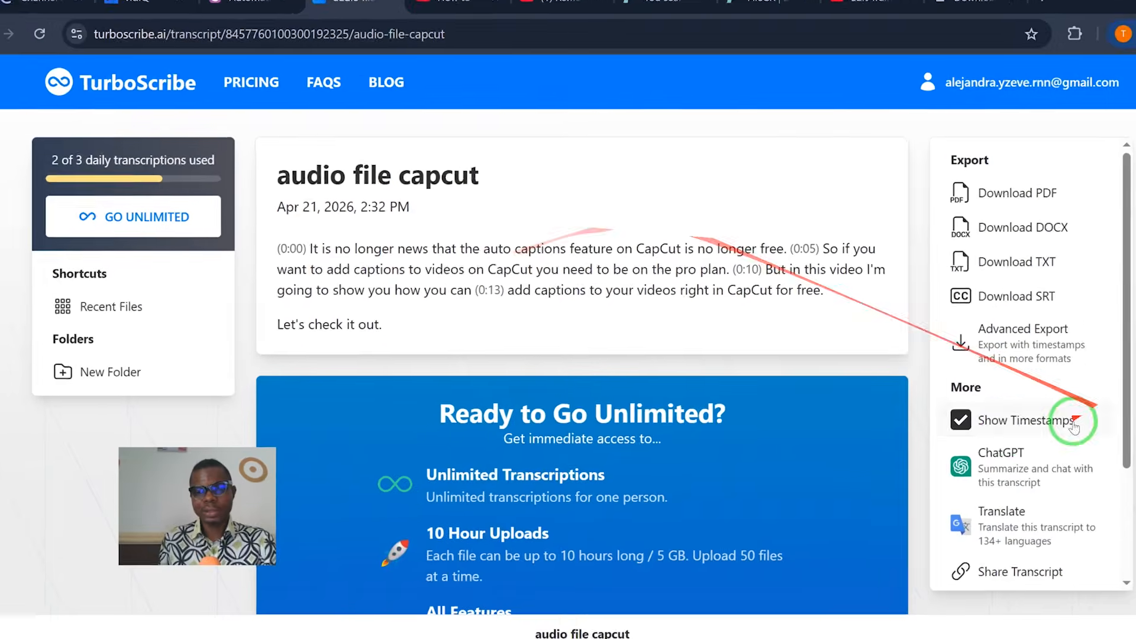
scroll(1042, 474, "down", 3)
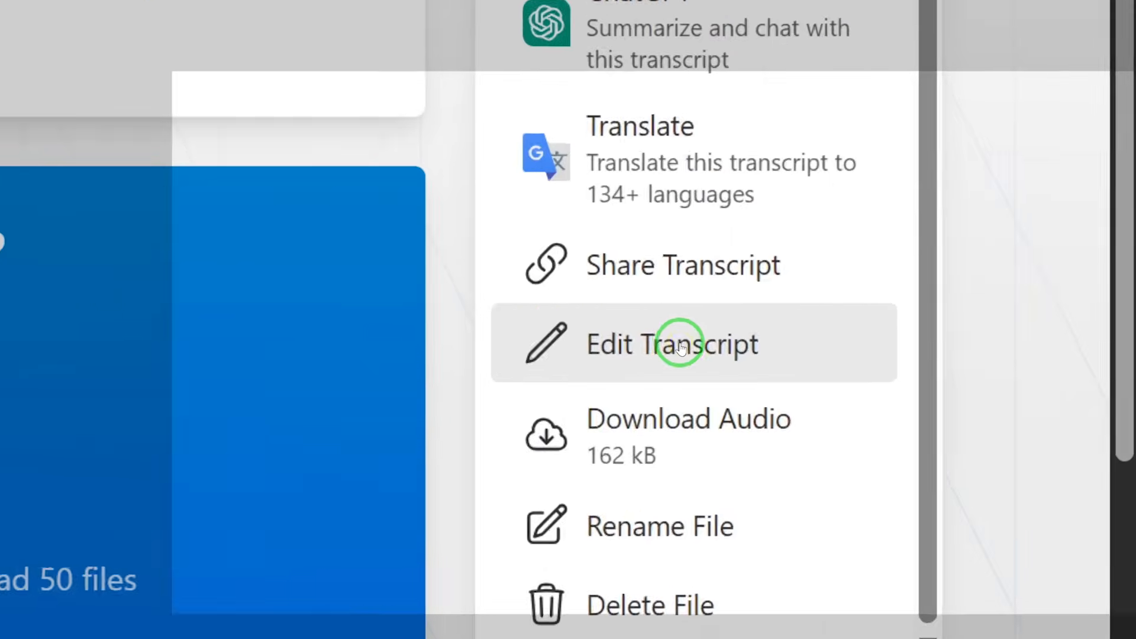
scroll(960, 436, "up", 5)
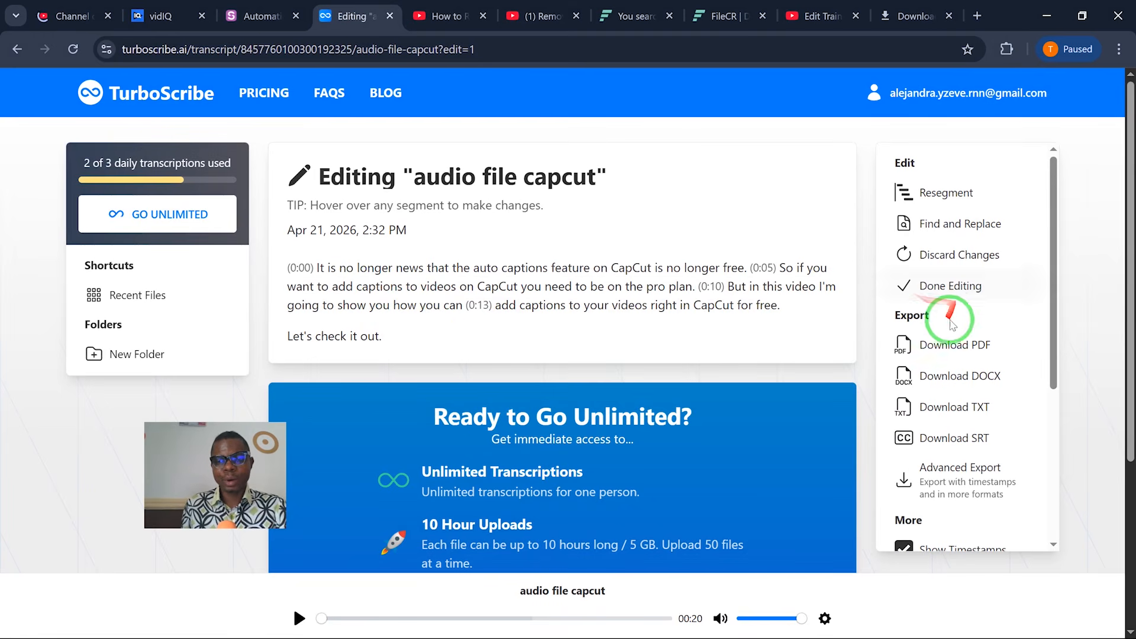
left_click(933, 289)
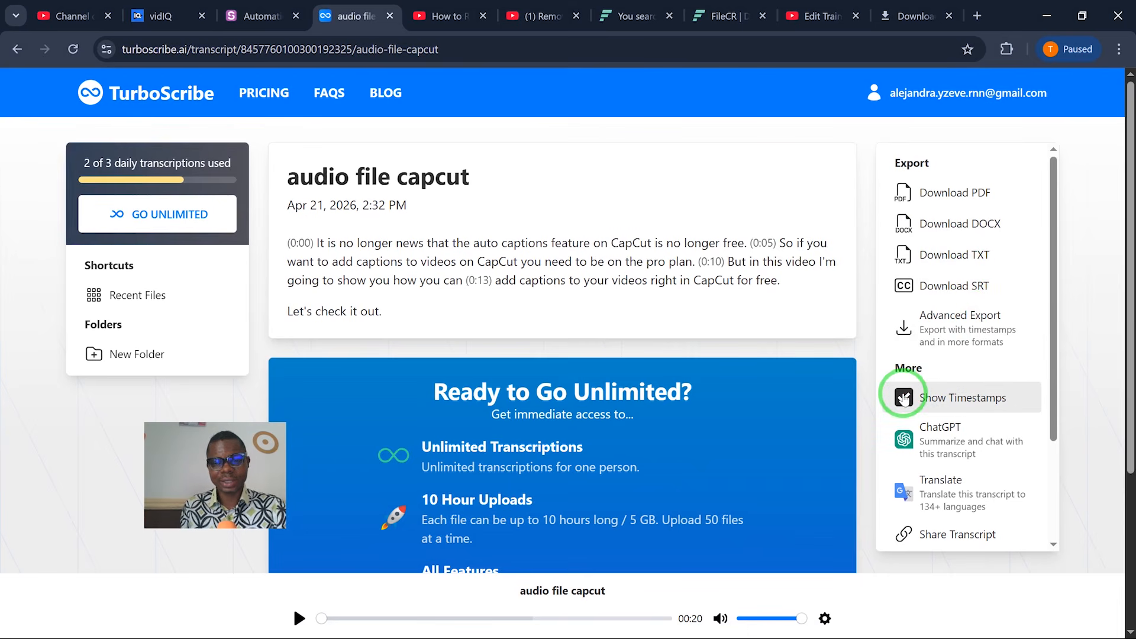
left_click(904, 398)
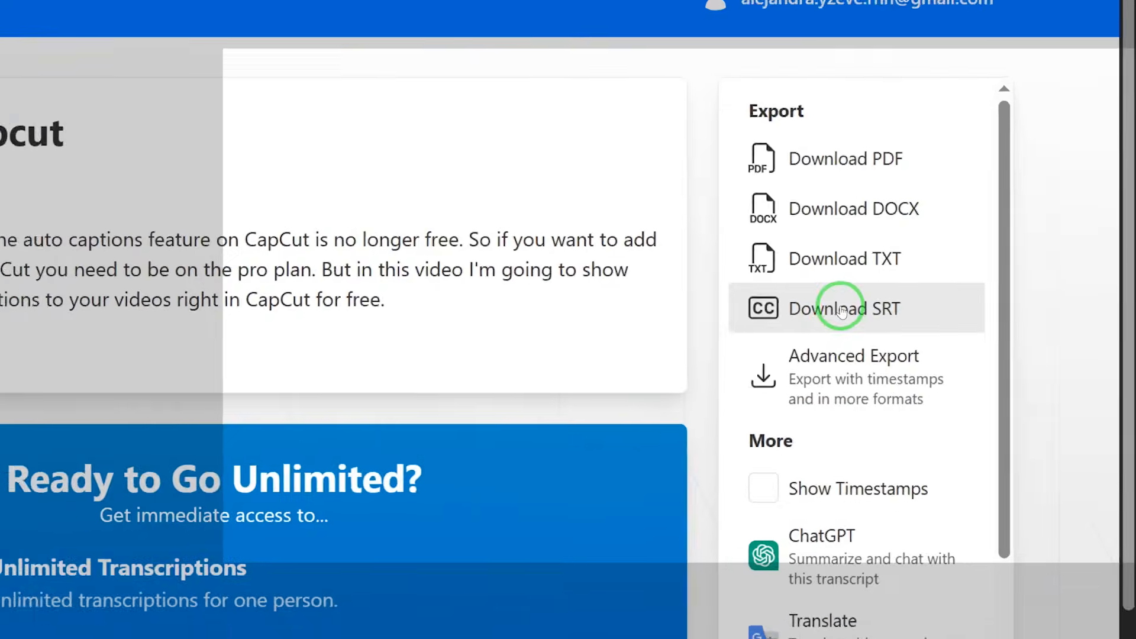
Step: Download the transcript as an SRT subtitle file with 8 max words per segment
left_click(842, 310)
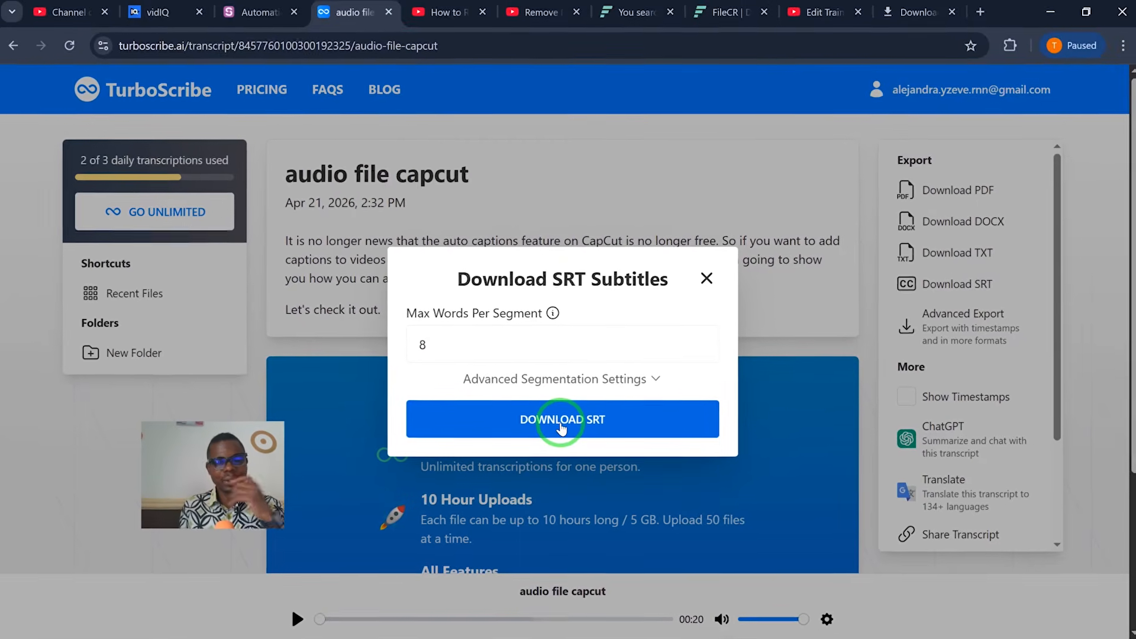
left_click(563, 361)
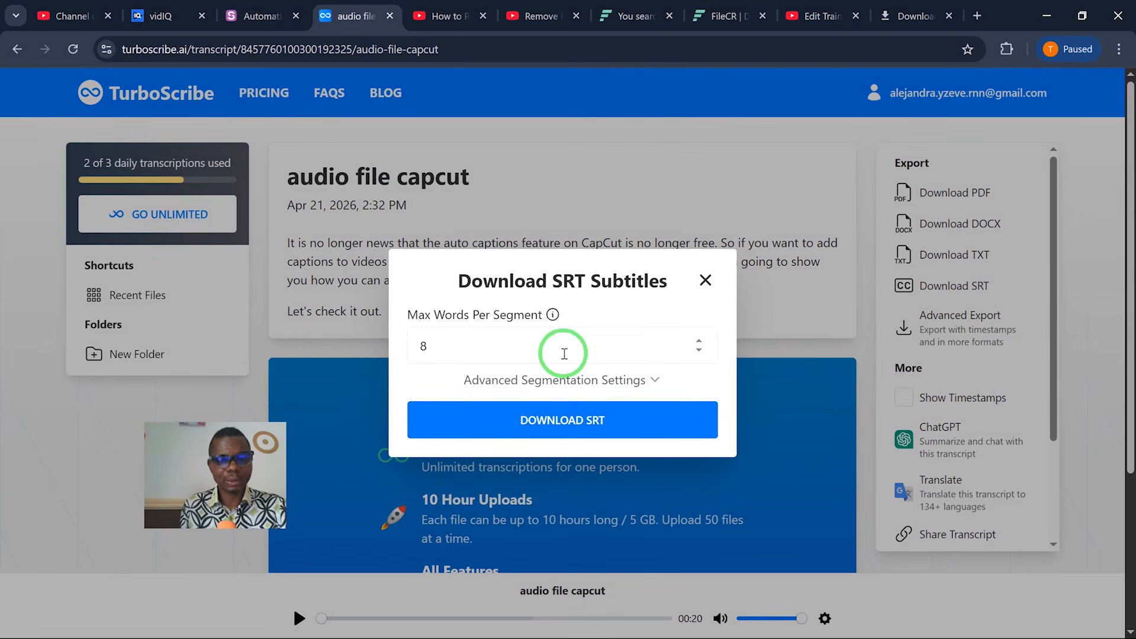
left_click(580, 407)
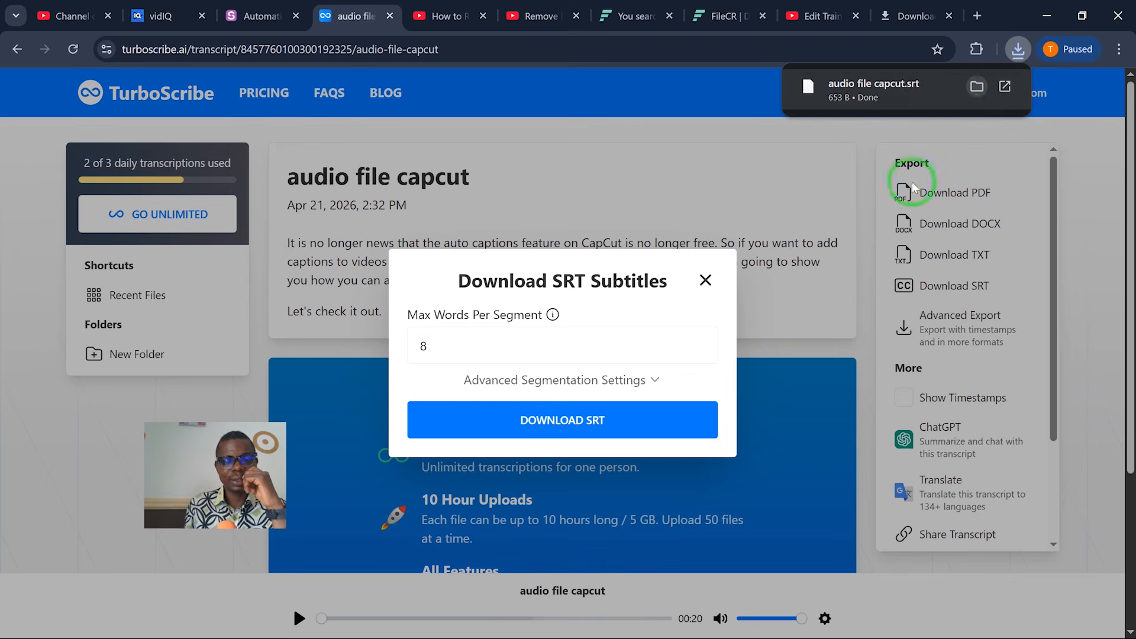
left_click(977, 89)
left_click_drag(801, 154, 979, 151)
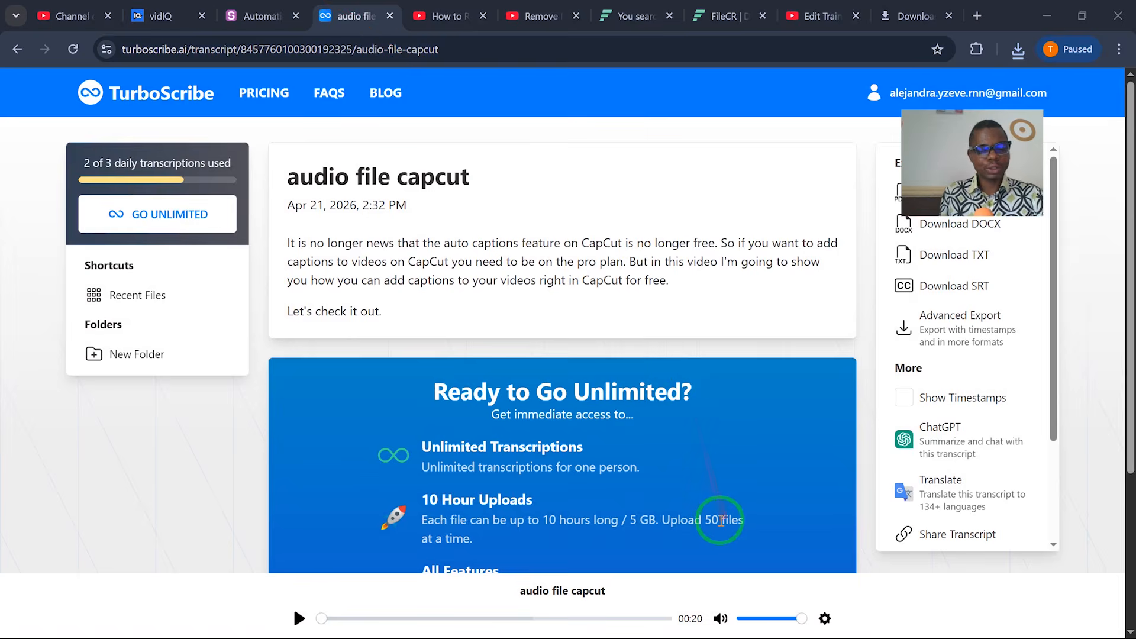
Step: Switch to CapCut and open the Local captions section of the Text panel
key("super")
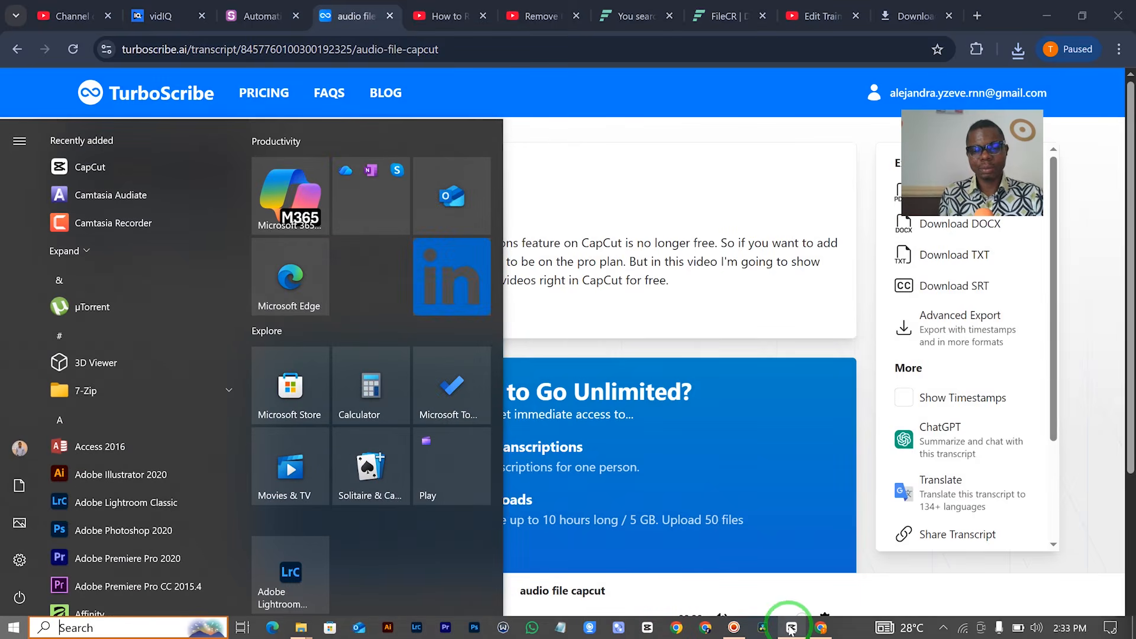
left_click(791, 629)
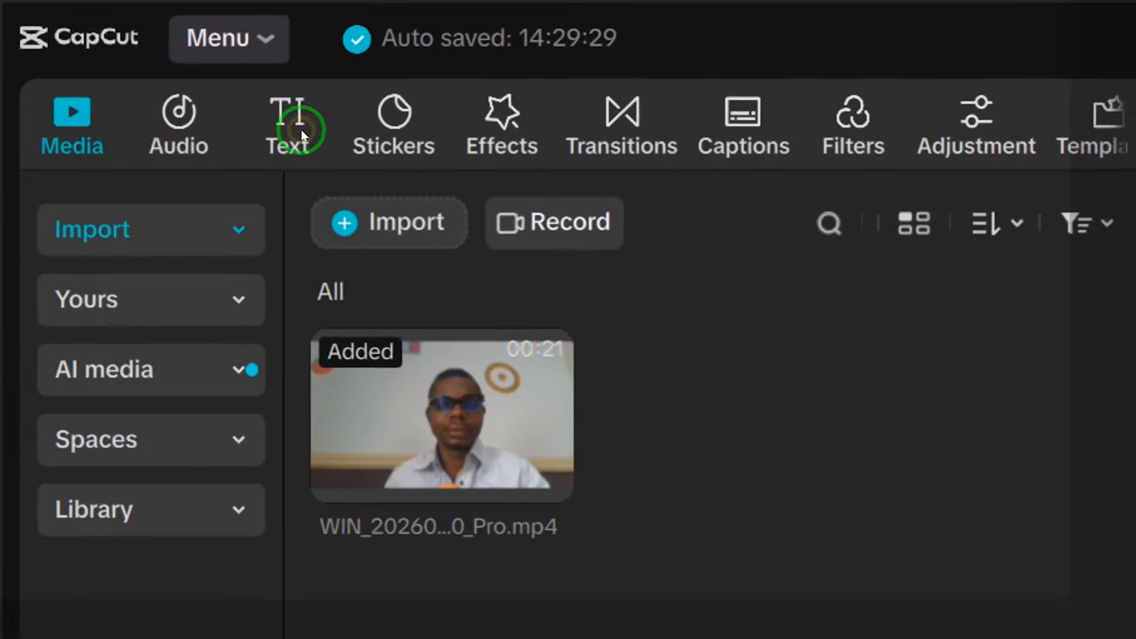
left_click(318, 136)
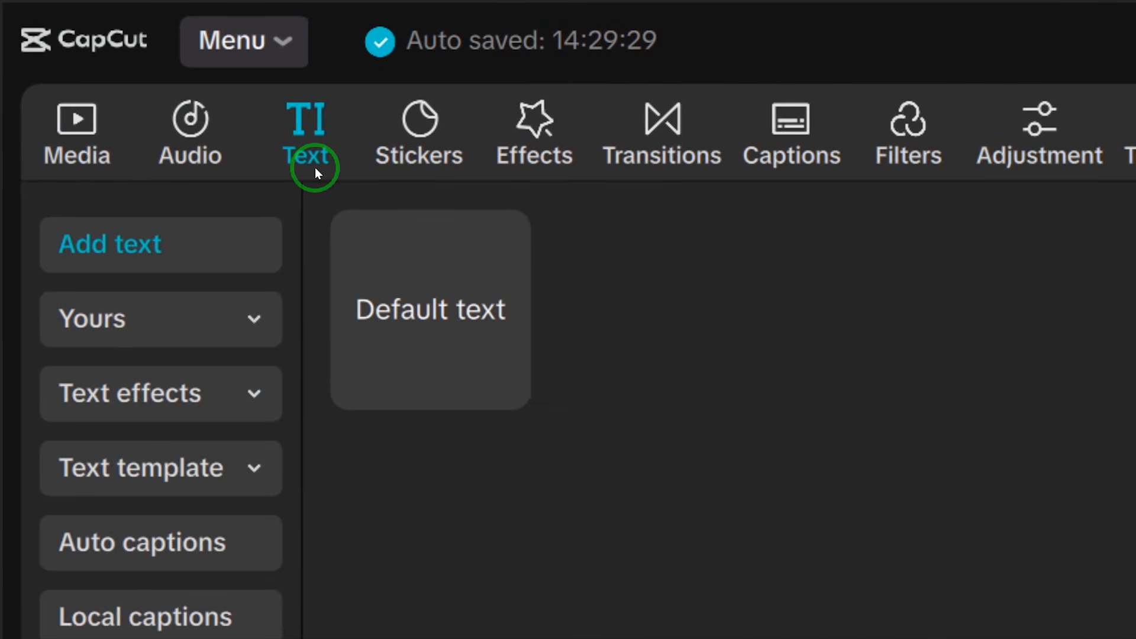
left_click(183, 533)
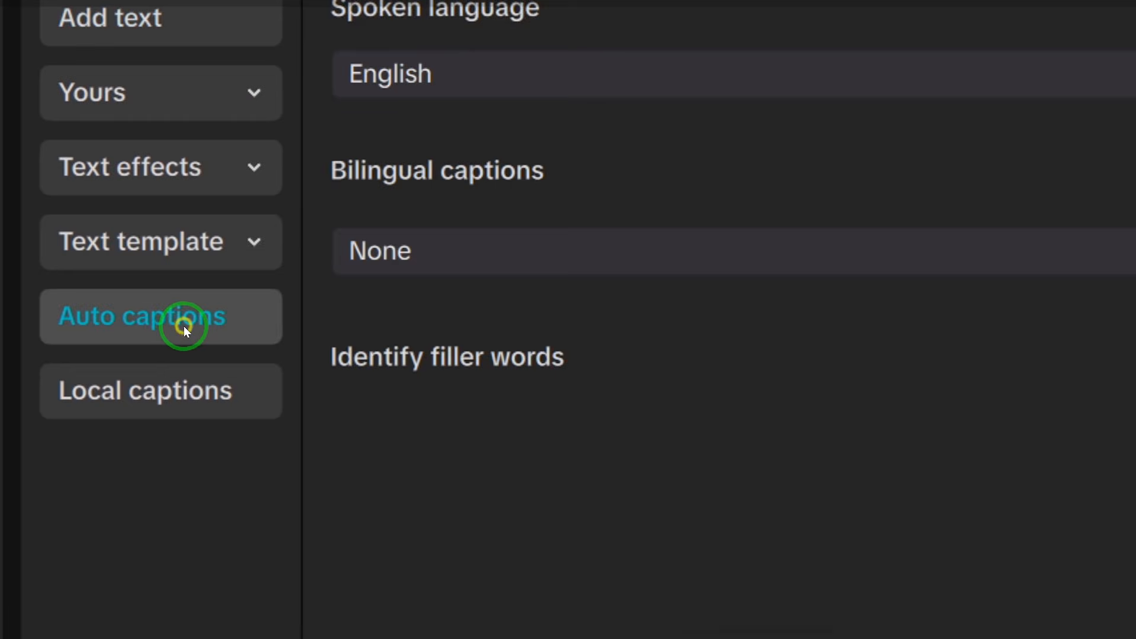
left_click(160, 379)
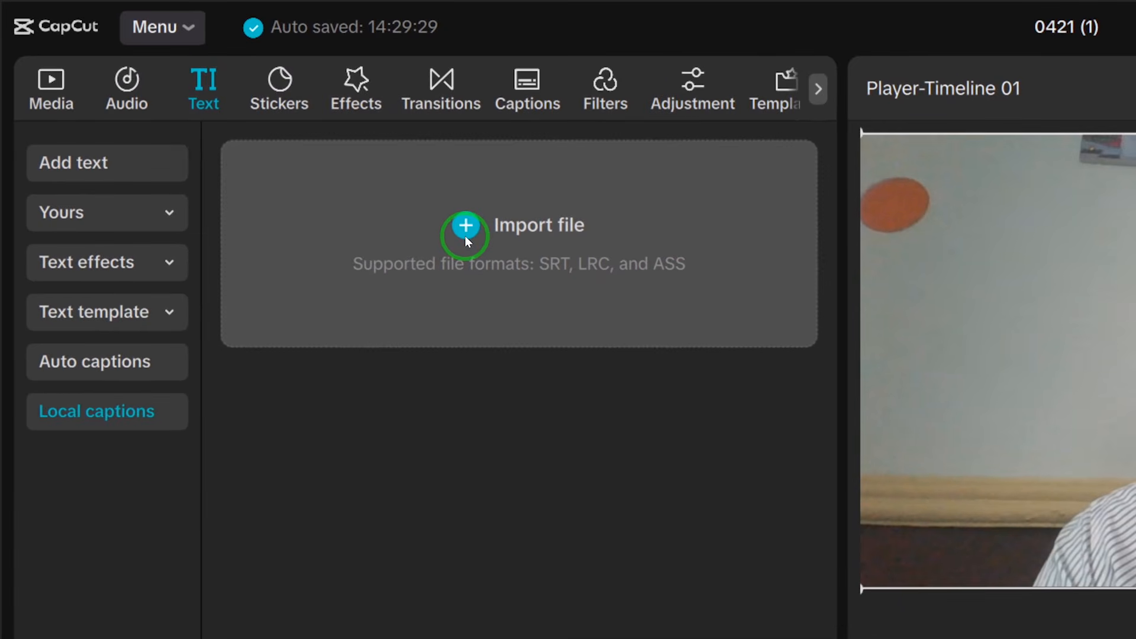
Step: Import the downloaded SRT subtitle file from Downloads and add it to the timeline as captions
left_click(466, 232)
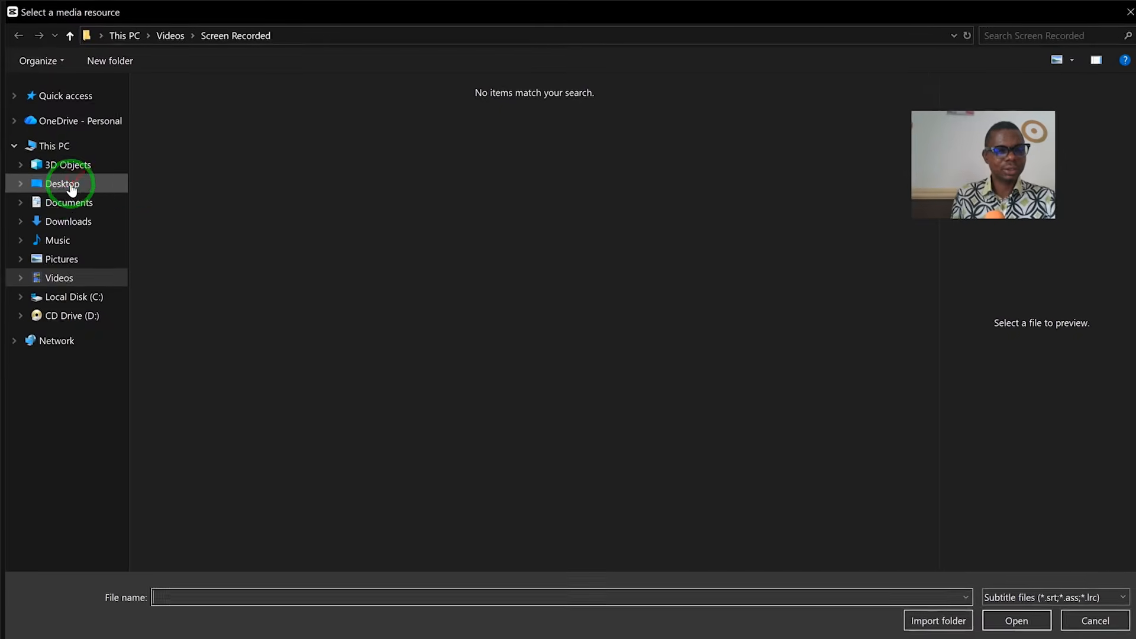
left_click(74, 222)
double_click(175, 171)
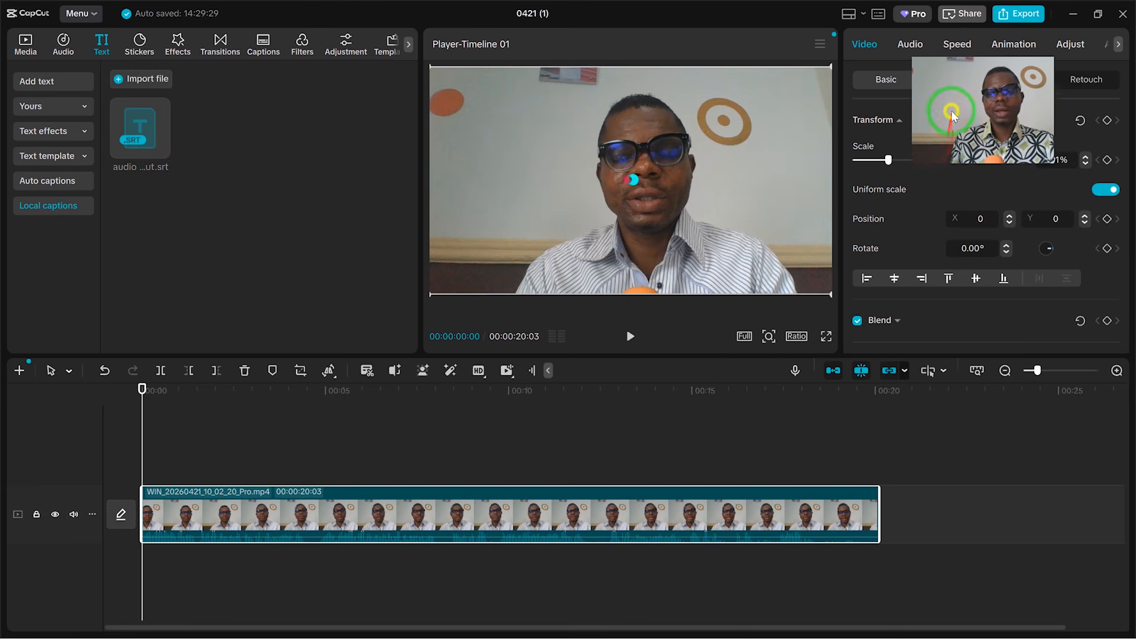
left_click(160, 150)
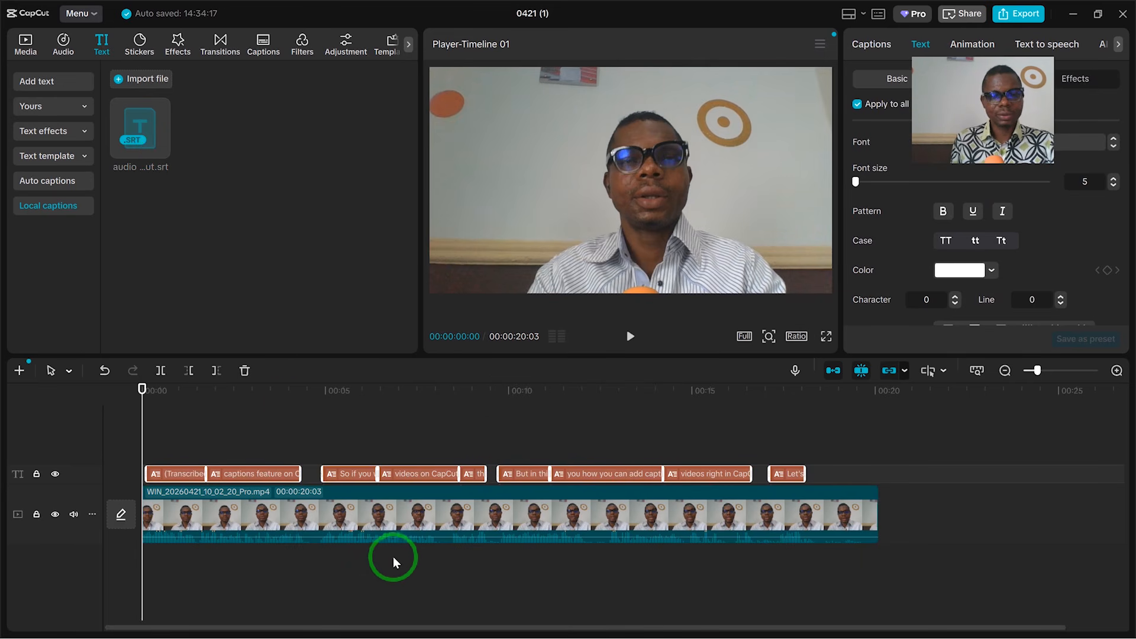
Step: Remove the "(Transcribed by TurboScribe. Go Unlimited to remove this message.)" text from the first caption
left_click(356, 448)
left_click(176, 450)
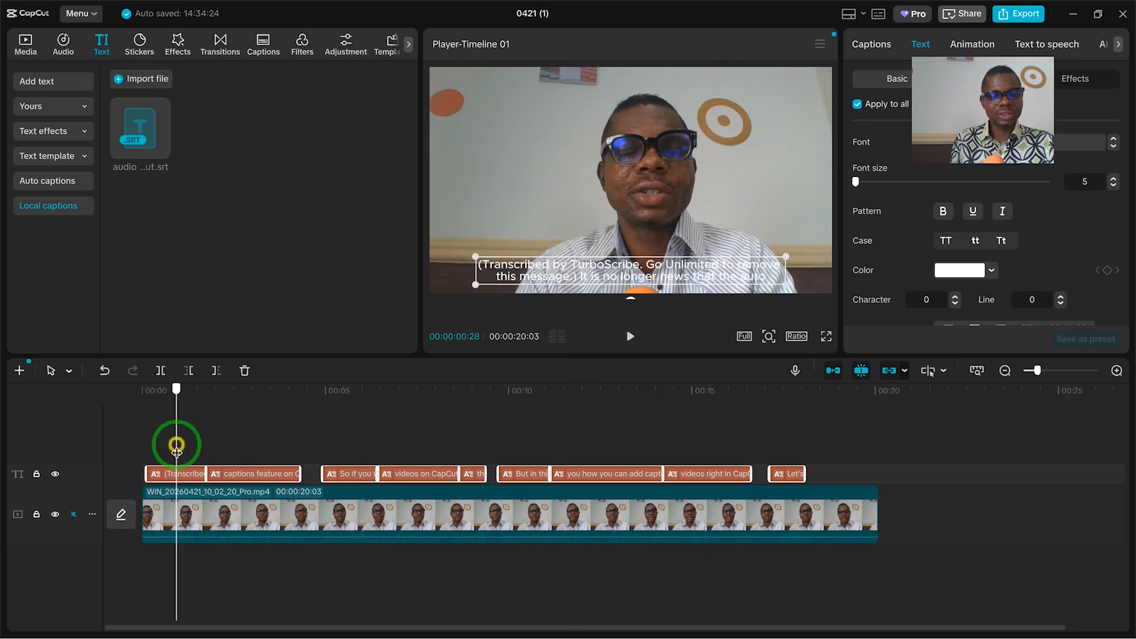
left_click(172, 475)
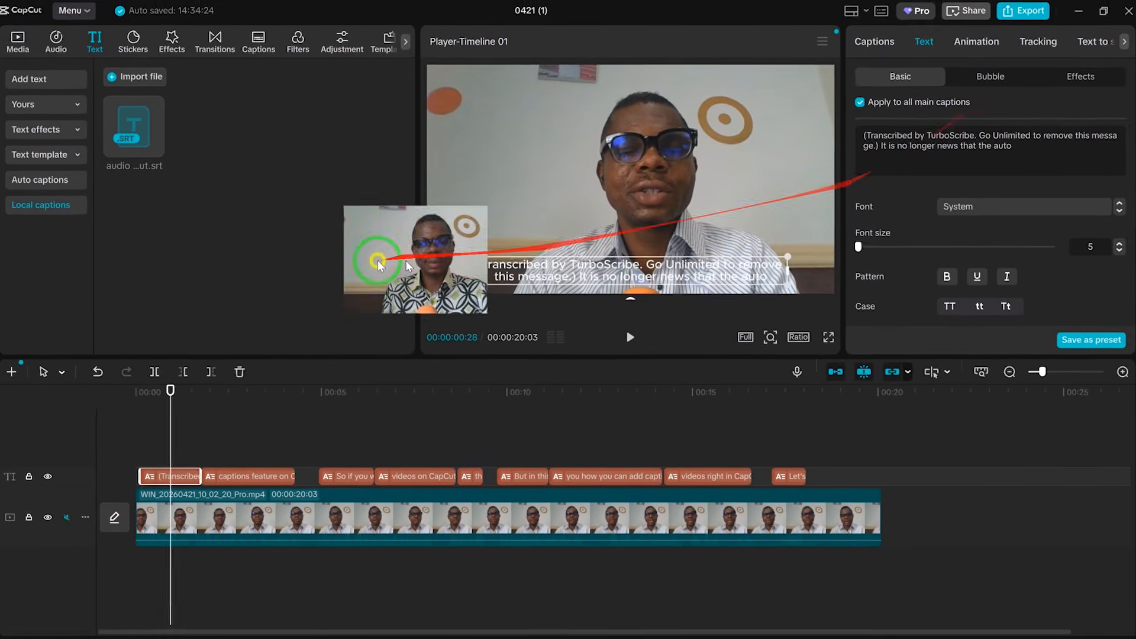
left_click(880, 51)
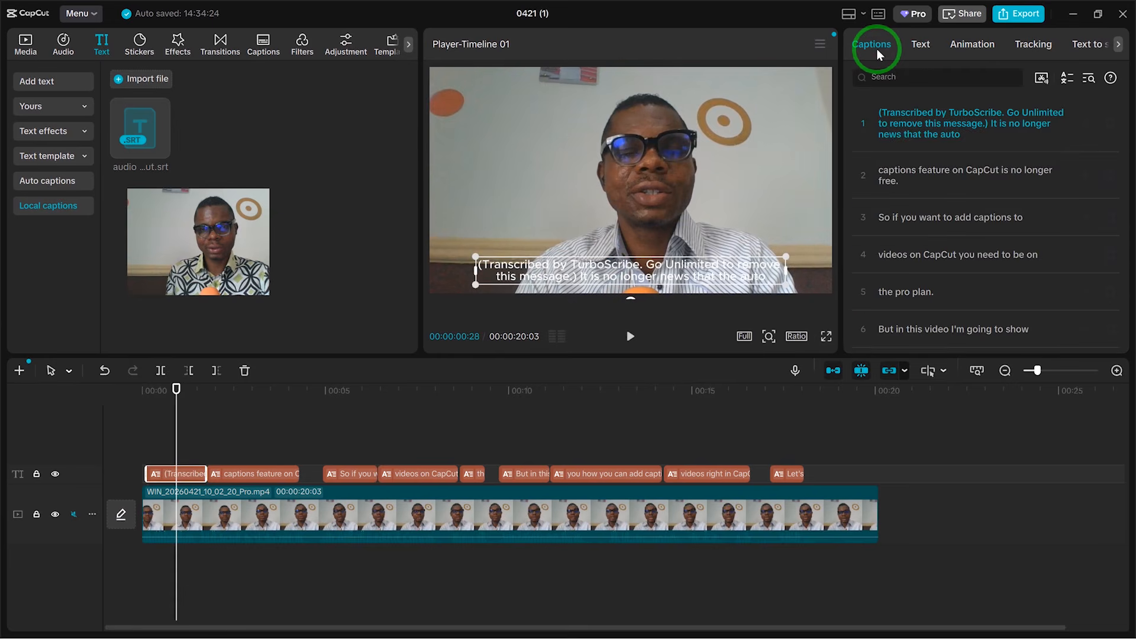
left_click(974, 134)
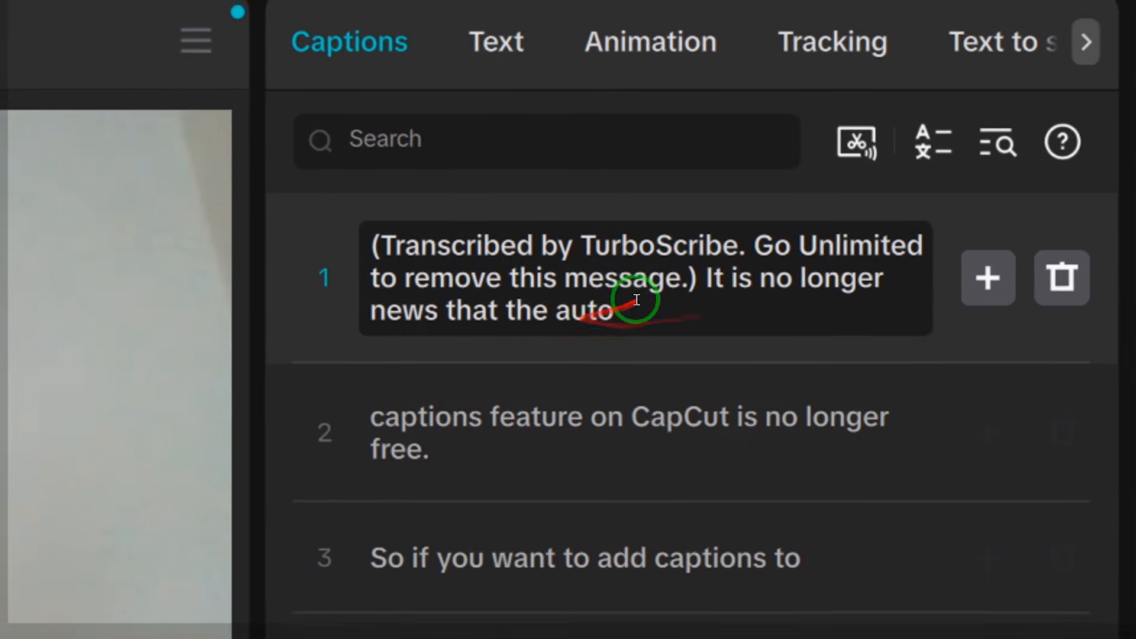
left_click(698, 279)
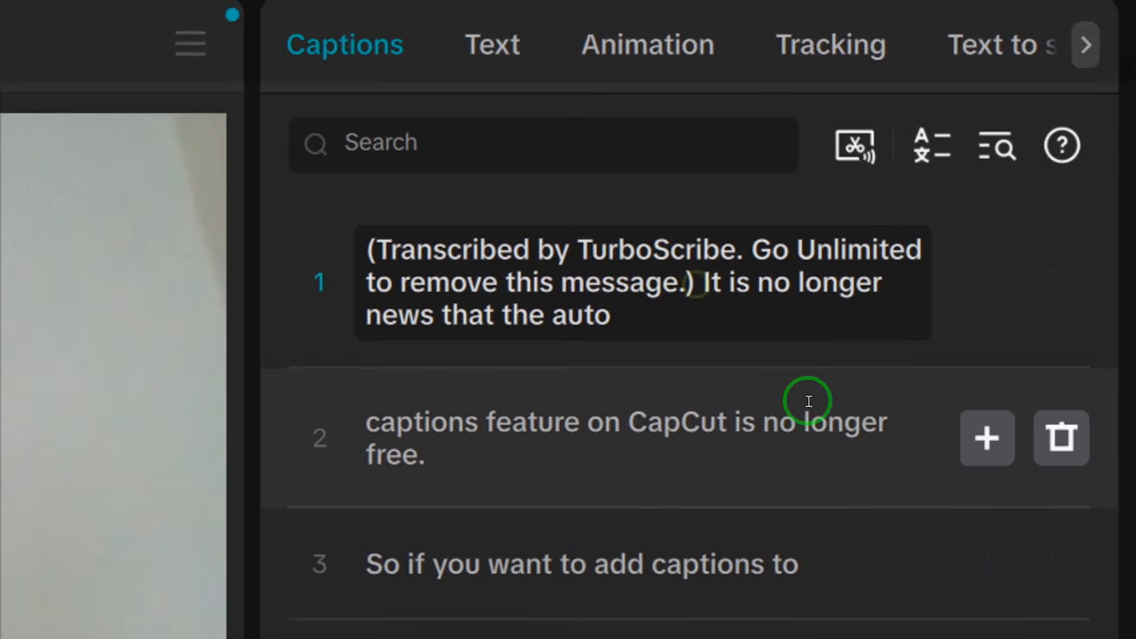
key("Delete")
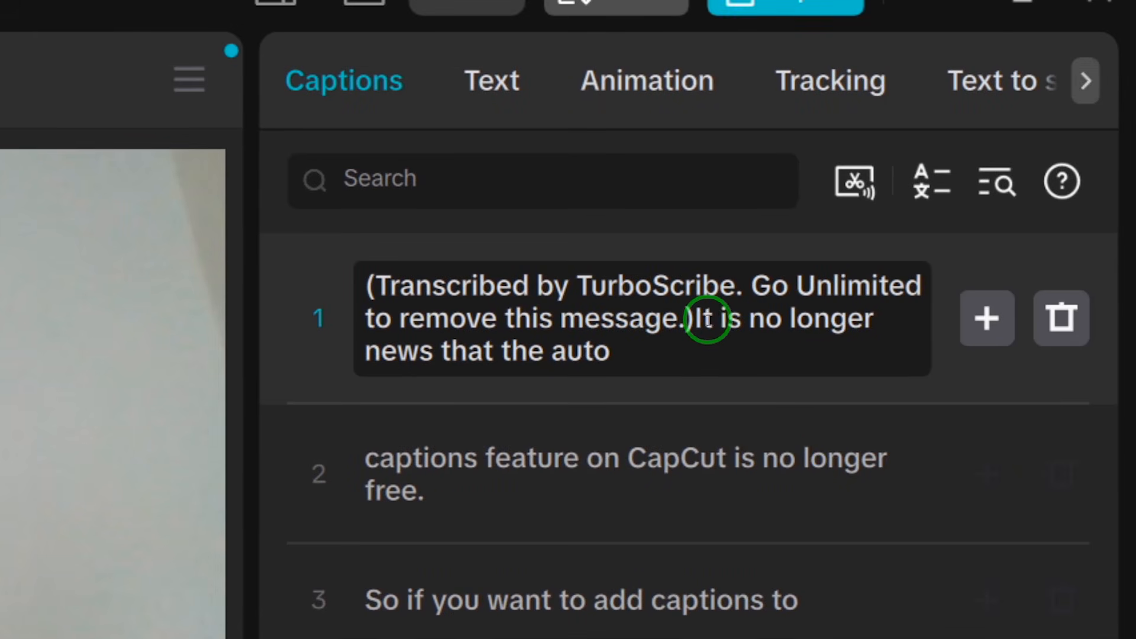
key("BackSpace")
key("BackSpace")
key("BackSpace")
key("BackSpace")
key("BackSpace")
key("BackSpace")
key("BackSpace")
key("BackSpace")
key("BackSpace")
key("BackSpace")
key("BackSpace")
key("BackSpace")
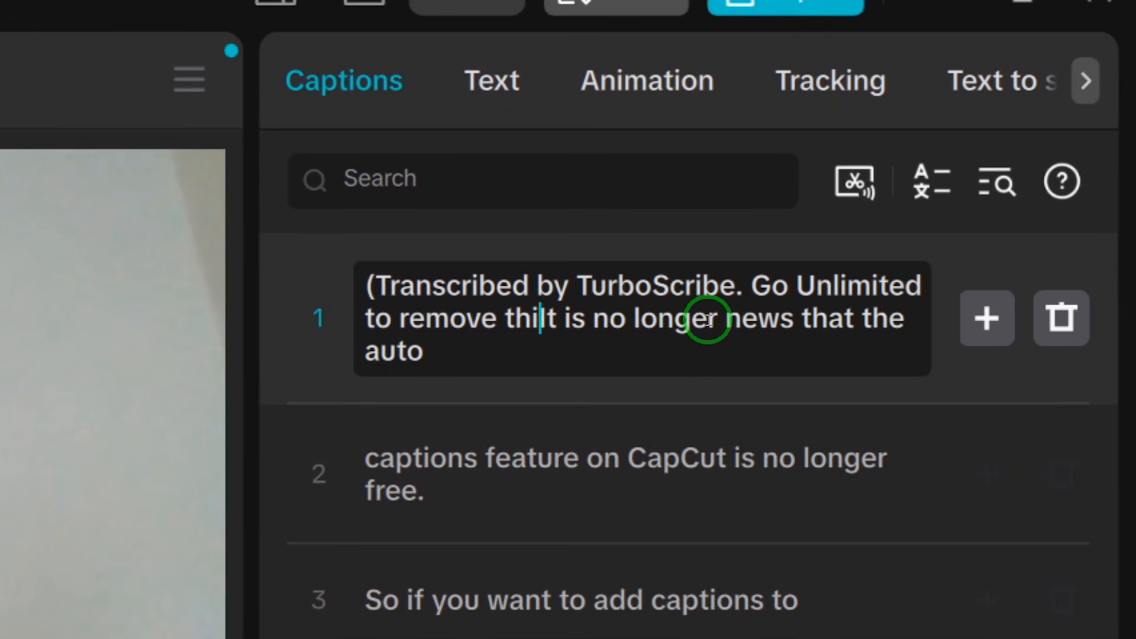
key("BackSpace")
key("BackSpace")
key("BackSpace")
key("BackSpace")
key("BackSpace")
key("BackSpace")
key("BackSpace")
key("BackSpace")
key("BackSpace")
key("BackSpace")
key("BackSpace")
key("BackSpace")
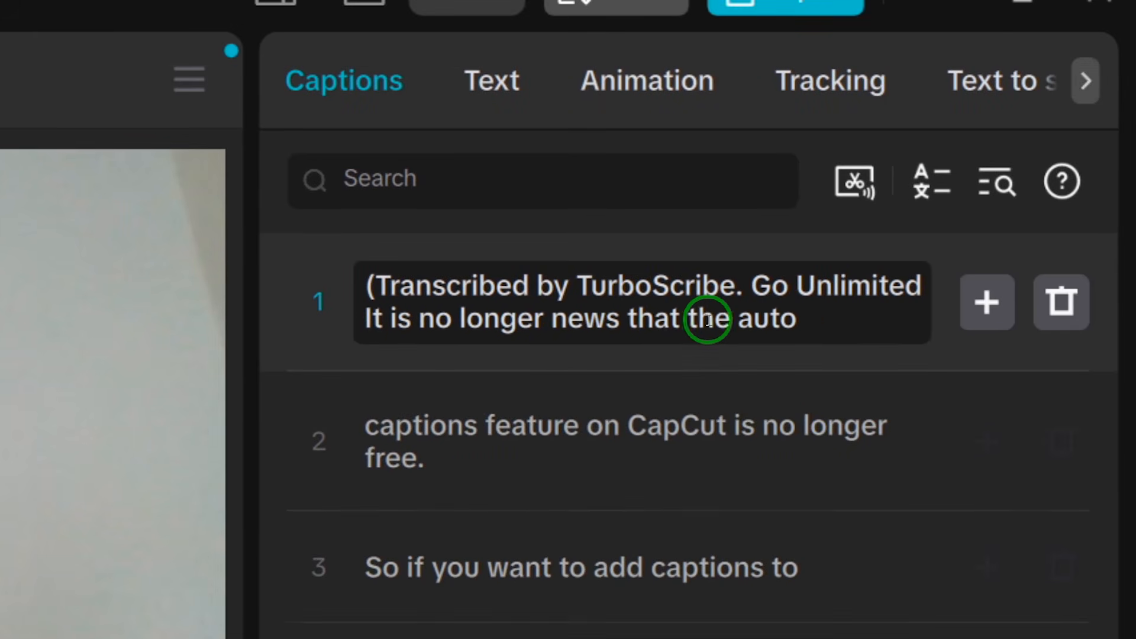
key("BackSpace")
key("BackSpace")
key("BackSpace")
key("BackSpace")
key("BackSpace")
key("BackSpace")
key("BackSpace")
key("BackSpace")
key("BackSpace")
key("BackSpace")
key("BackSpace")
key("BackSpace")
key("BackSpace")
key("BackSpace")
key("BackSpace")
key("BackSpace")
key("BackSpace")
key("BackSpace")
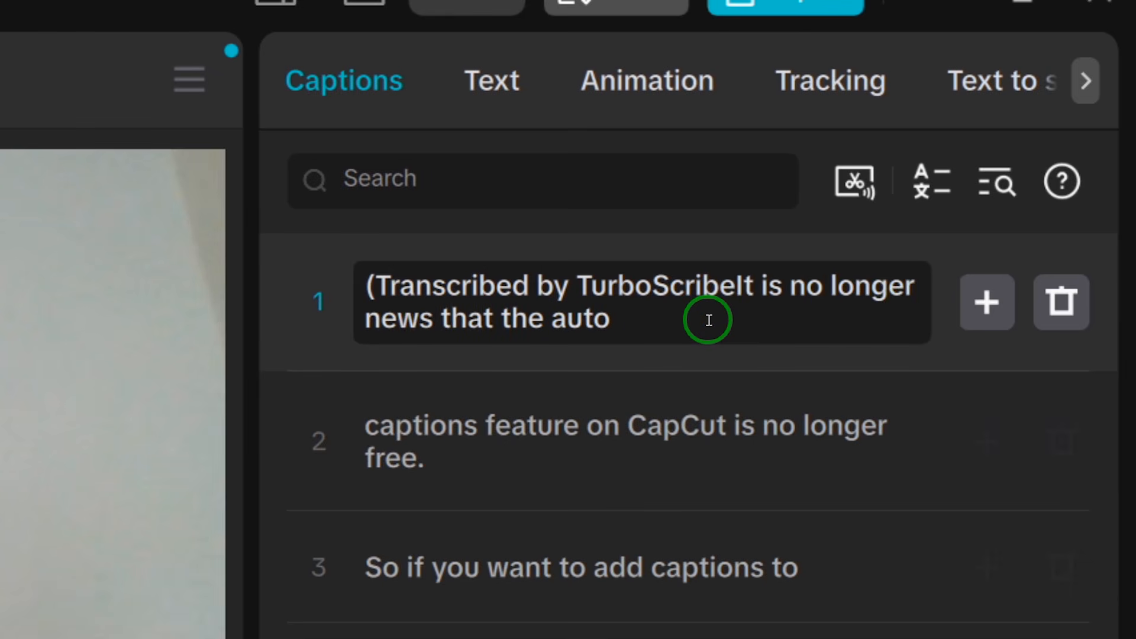
key("BackSpace")
key("BackSpace")
key("BackSpace")
key("BackSpace")
key("BackSpace")
key("BackSpace")
key("BackSpace")
key("BackSpace")
key("BackSpace")
key("BackSpace")
key("BackSpace")
key("BackSpace")
key("BackSpace")
key("BackSpace")
key("BackSpace")
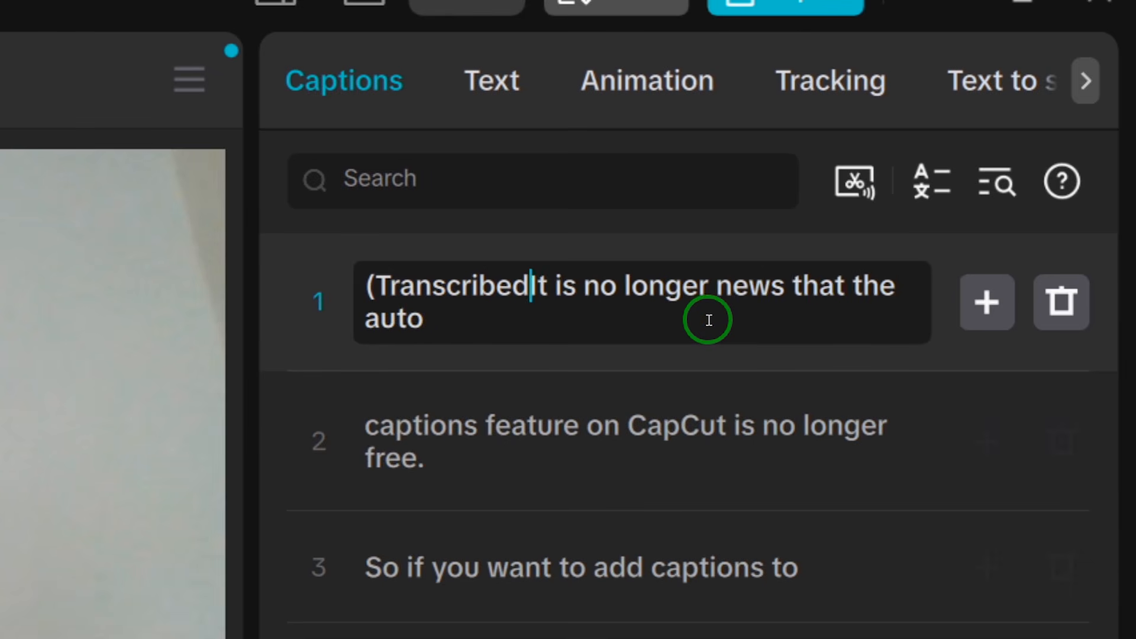
key("BackSpace")
key("BackSpace")
key("BackSpace")
key("BackSpace")
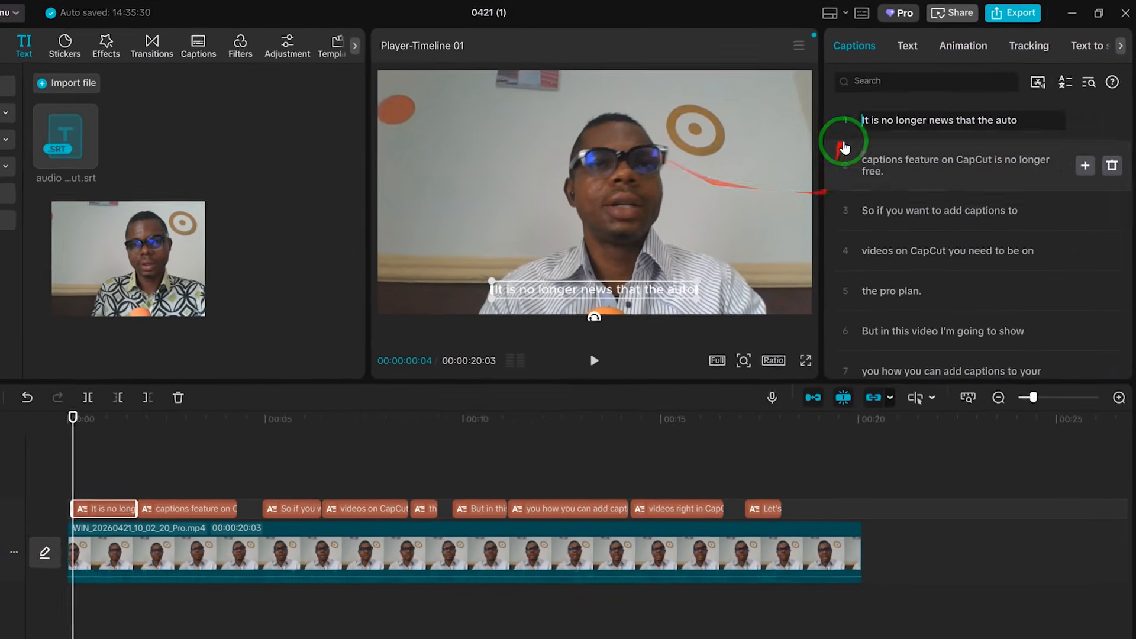
left_click(769, 96)
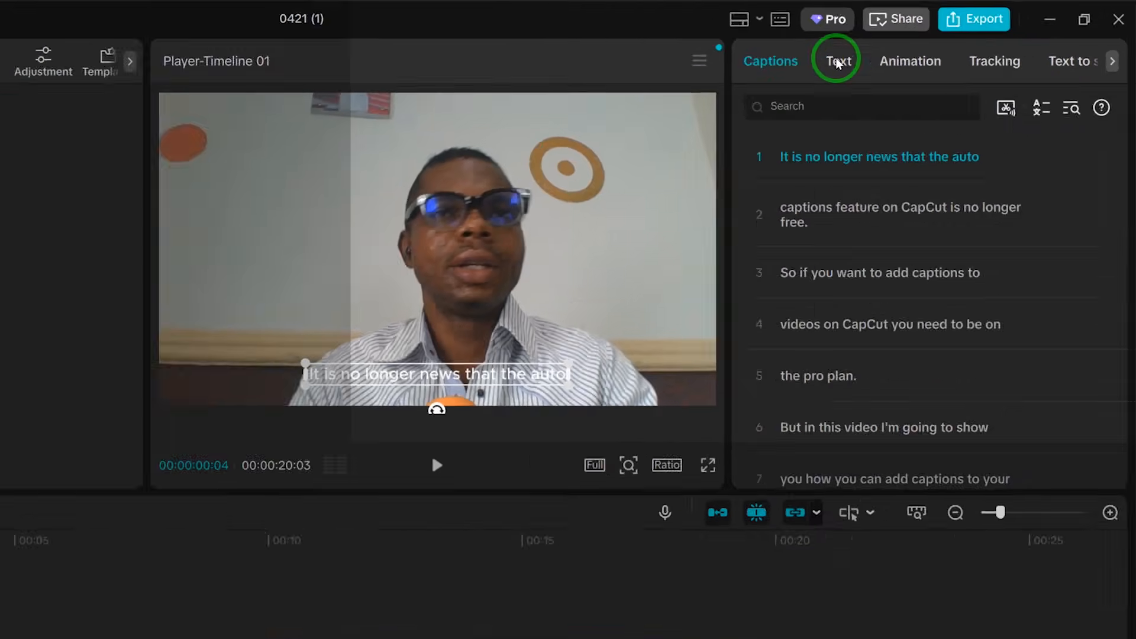
Step: Open the caption text styling and turn off the Stroke for all captions
left_click(921, 46)
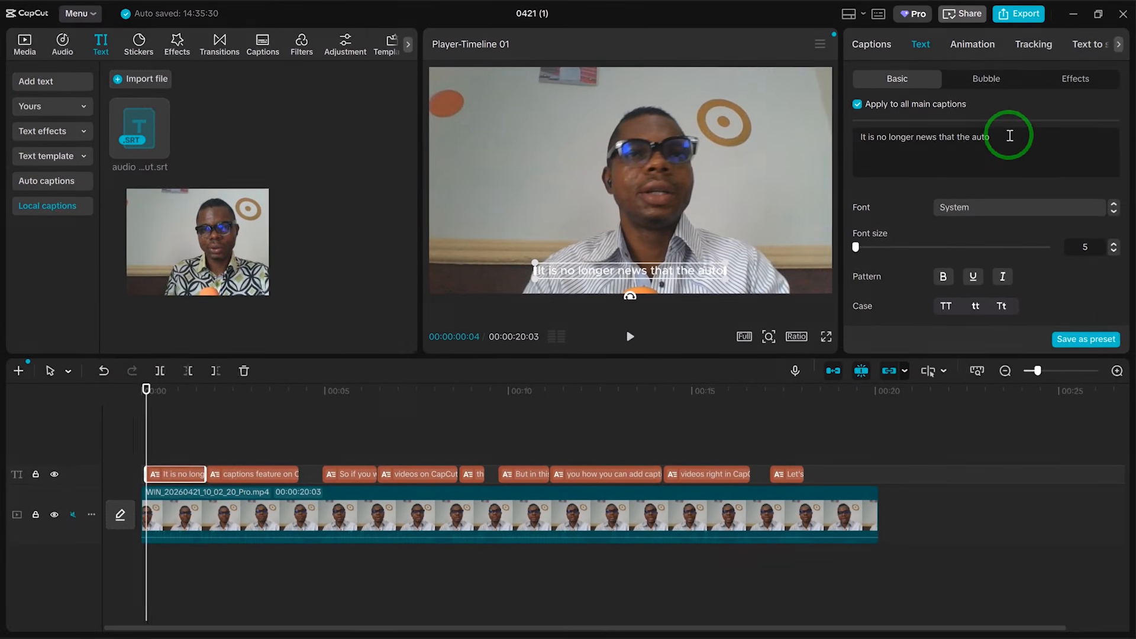
left_click(223, 472)
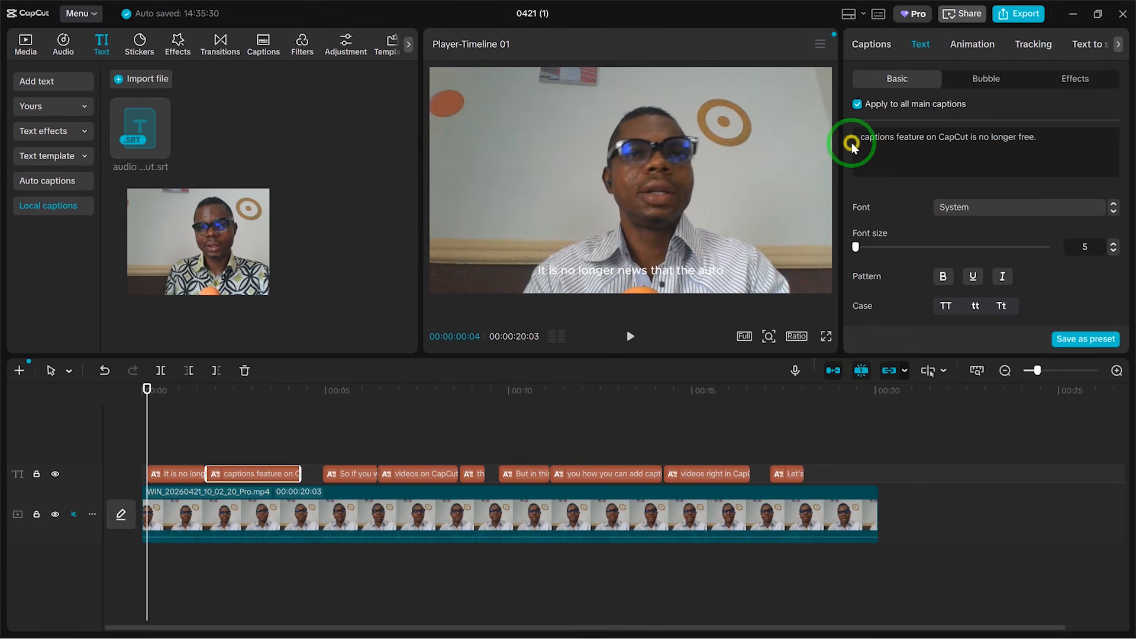
scroll(1072, 248, "down", 2)
scroll(1073, 257, "down", 5)
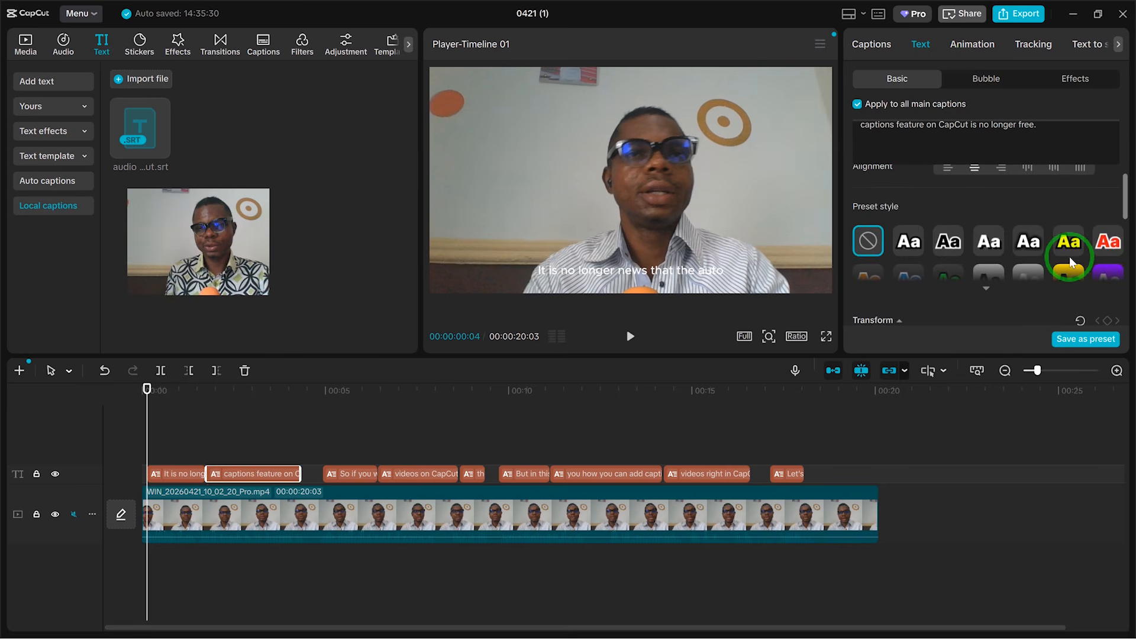
scroll(1068, 251, "down", 2)
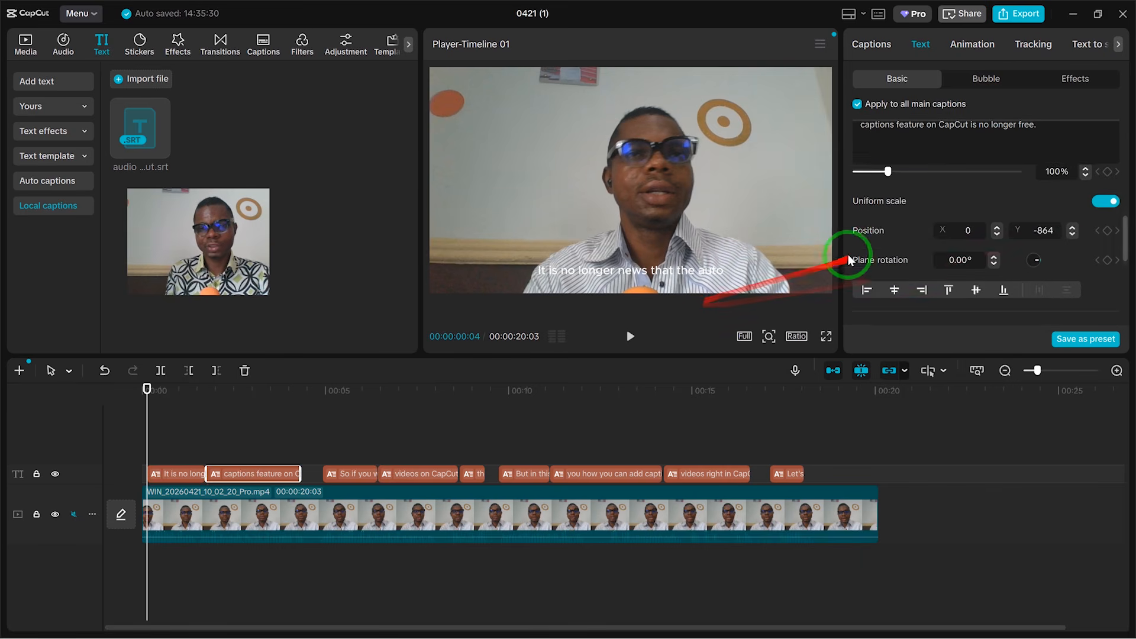
scroll(858, 254, "down", 3)
scroll(868, 267, "down", 2)
left_click(860, 225)
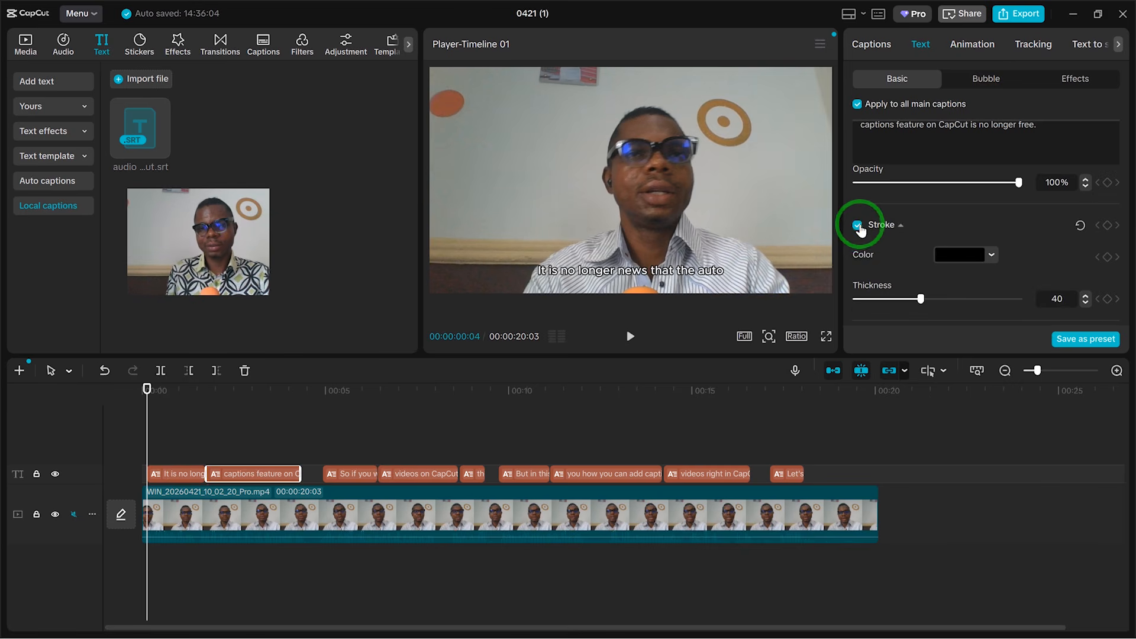
left_click(858, 225)
scroll(861, 237, "down", 1)
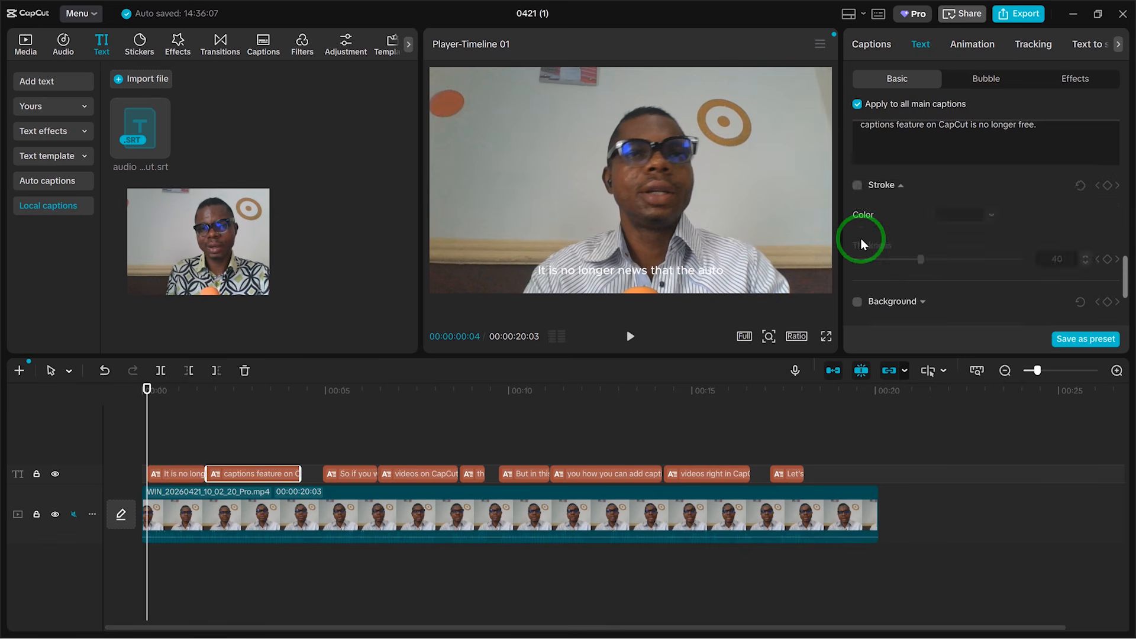
Step: Turn on the caption Background and set its opacity to 48% and rounded rectangle to 30%
left_click(859, 229)
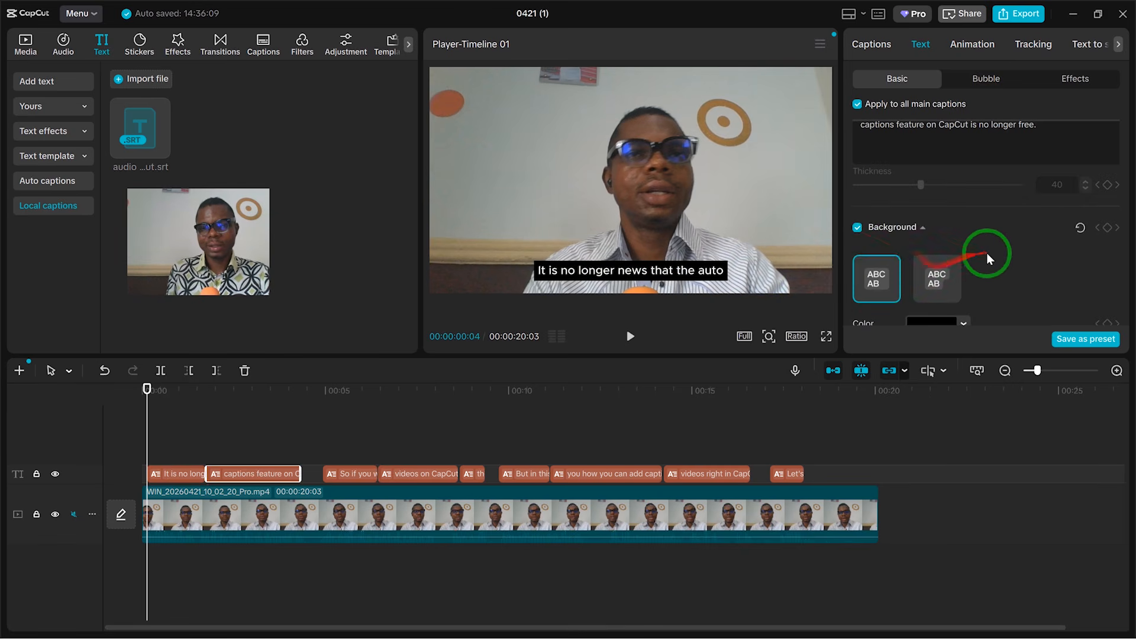
scroll(986, 254, "down", 1)
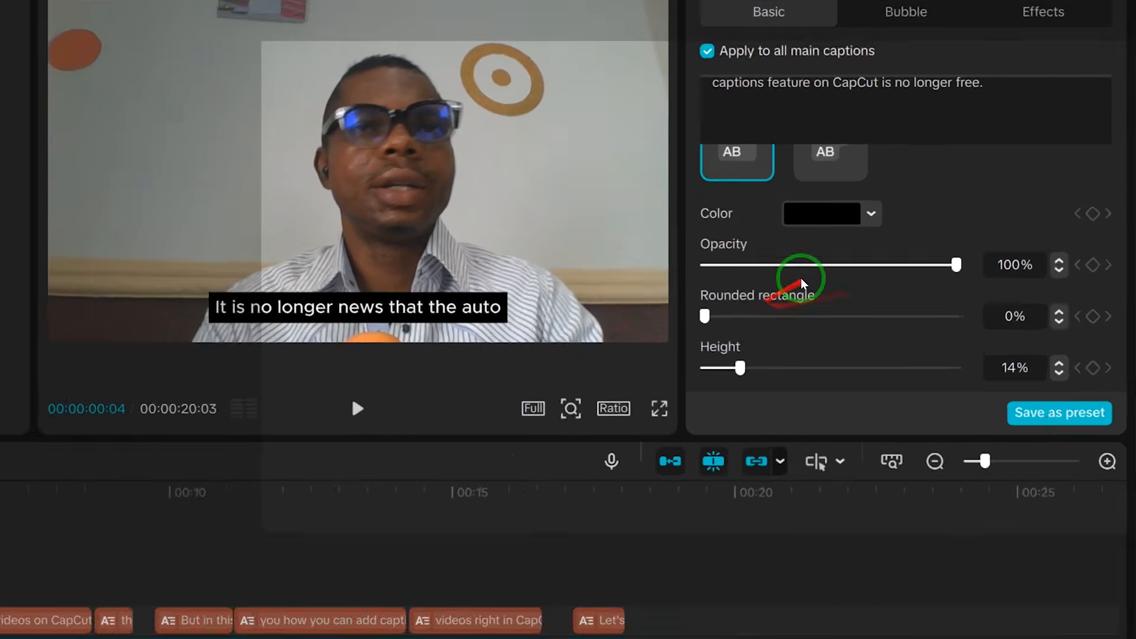
left_click(954, 270)
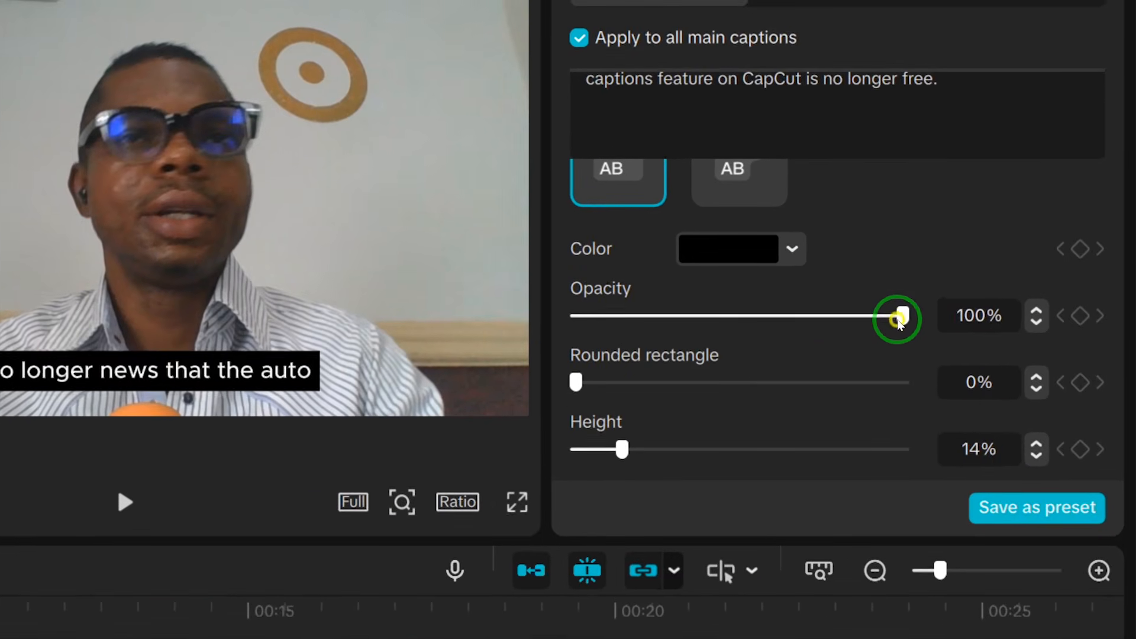
left_click_drag(898, 319, 726, 296)
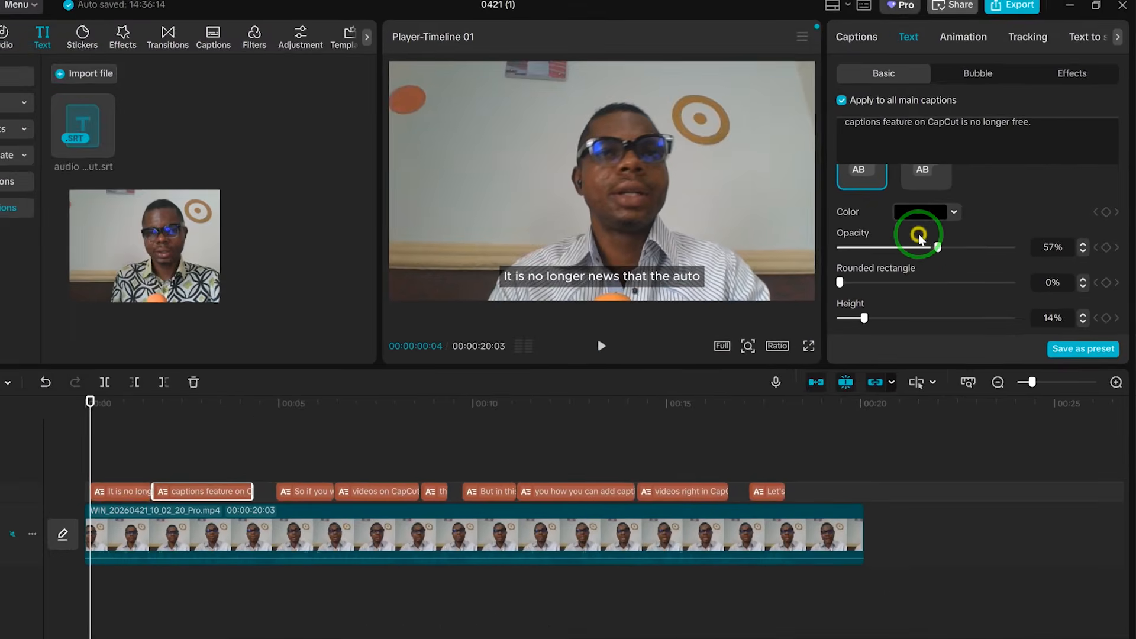
mouse_move(919, 237)
left_mouse_down()
mouse_move(907, 240)
mouse_move(1033, 237)
mouse_move(918, 237)
mouse_move(934, 242)
left_mouse_up()
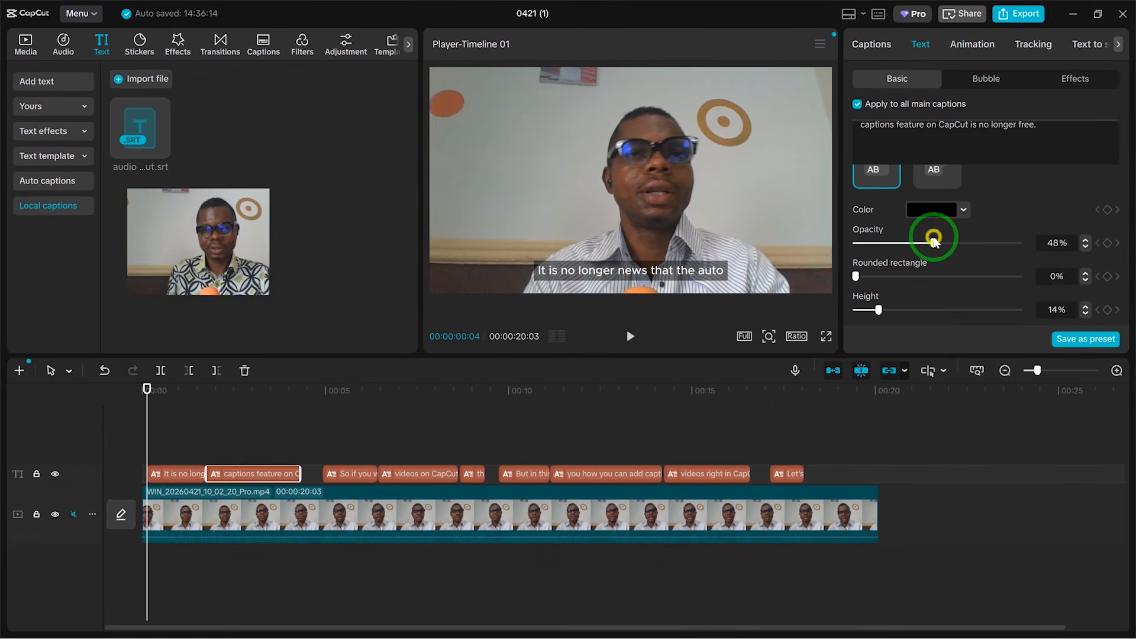
Step: Reduce the caption scale to 79%
scroll(949, 286, "down", 2)
scroll(948, 281, "up", 2)
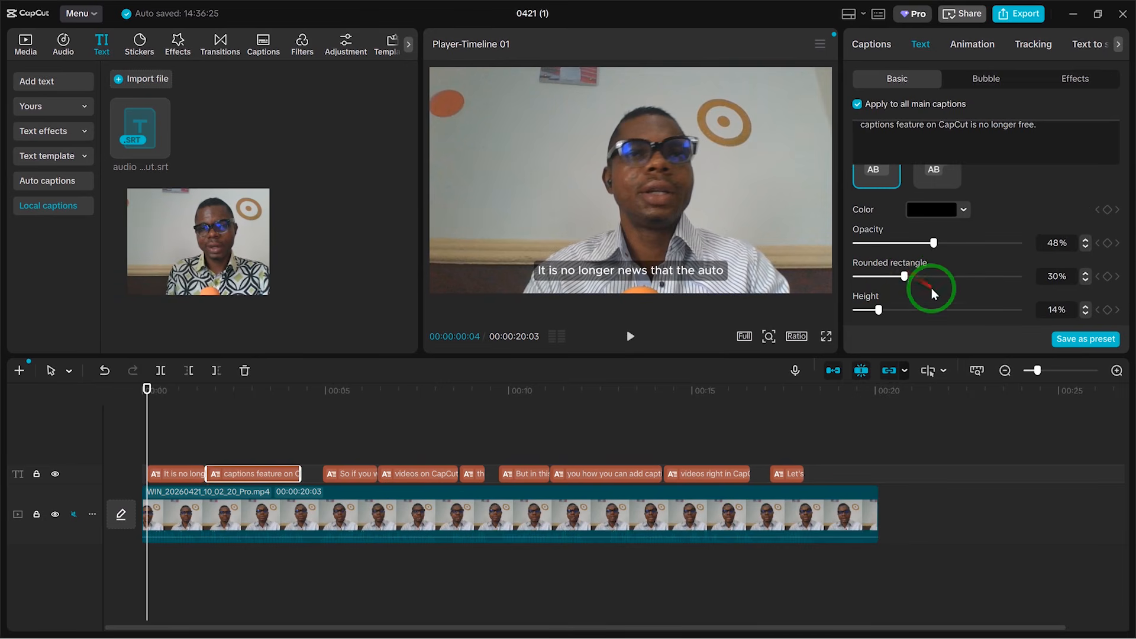
scroll(931, 289, "down", 5)
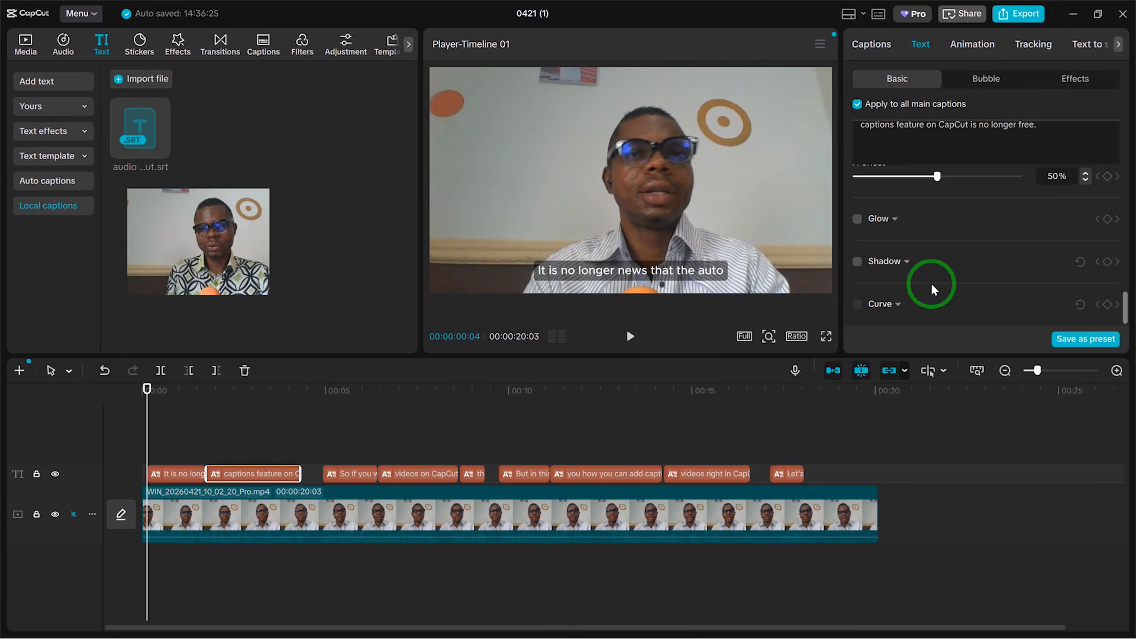
scroll(932, 283, "up", 6)
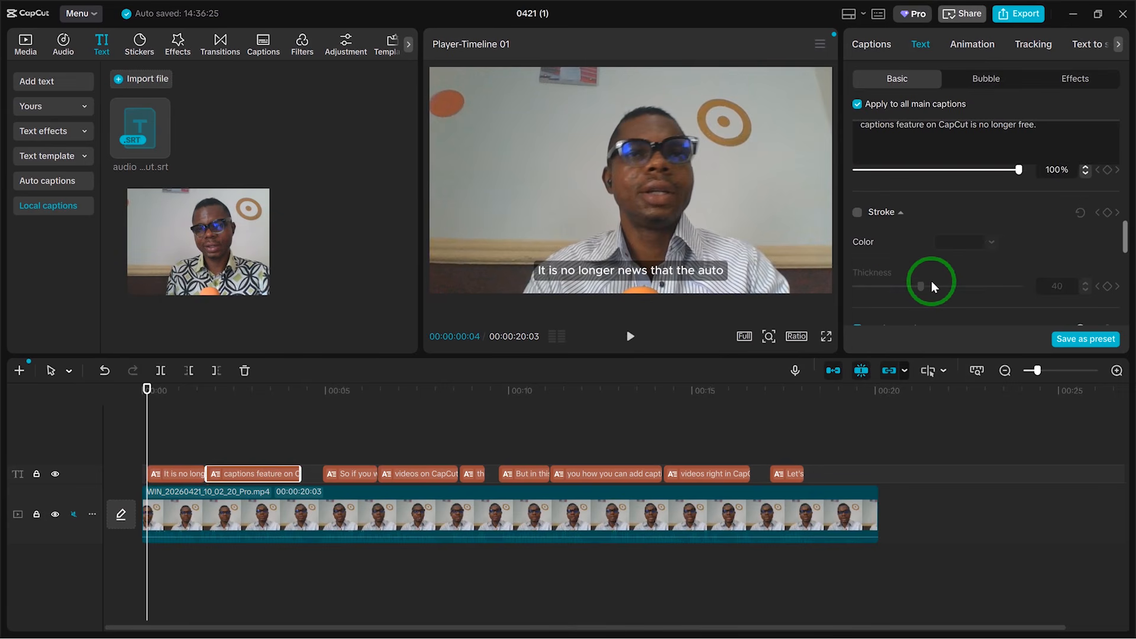
scroll(932, 281, "up", 4)
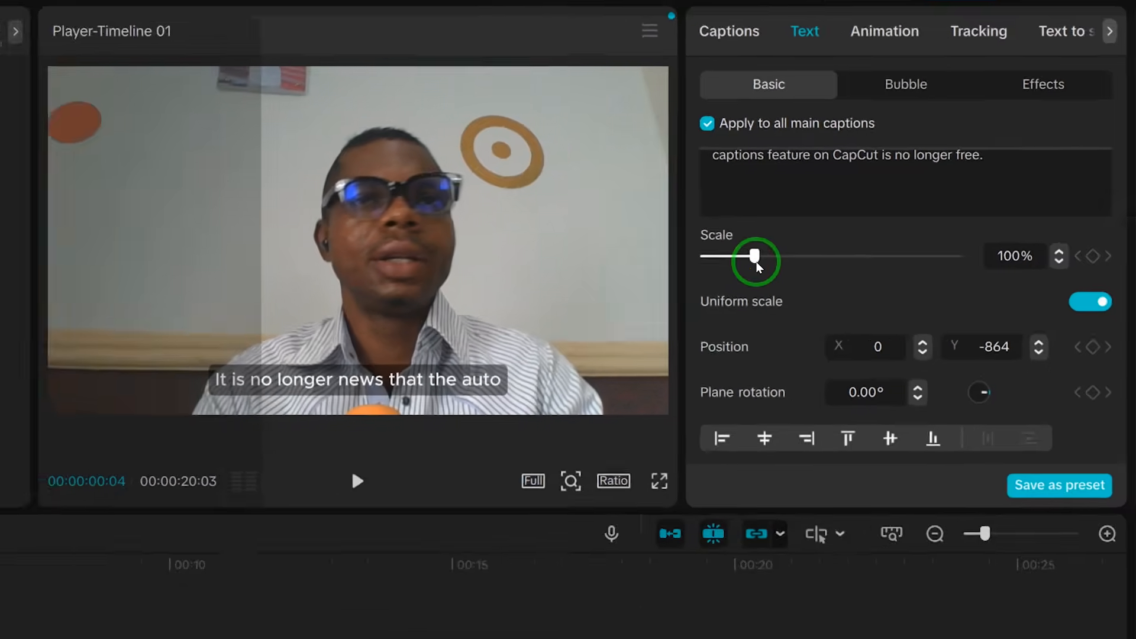
left_click_drag(890, 193, 881, 196)
left_click_drag(636, 320, 646, 319)
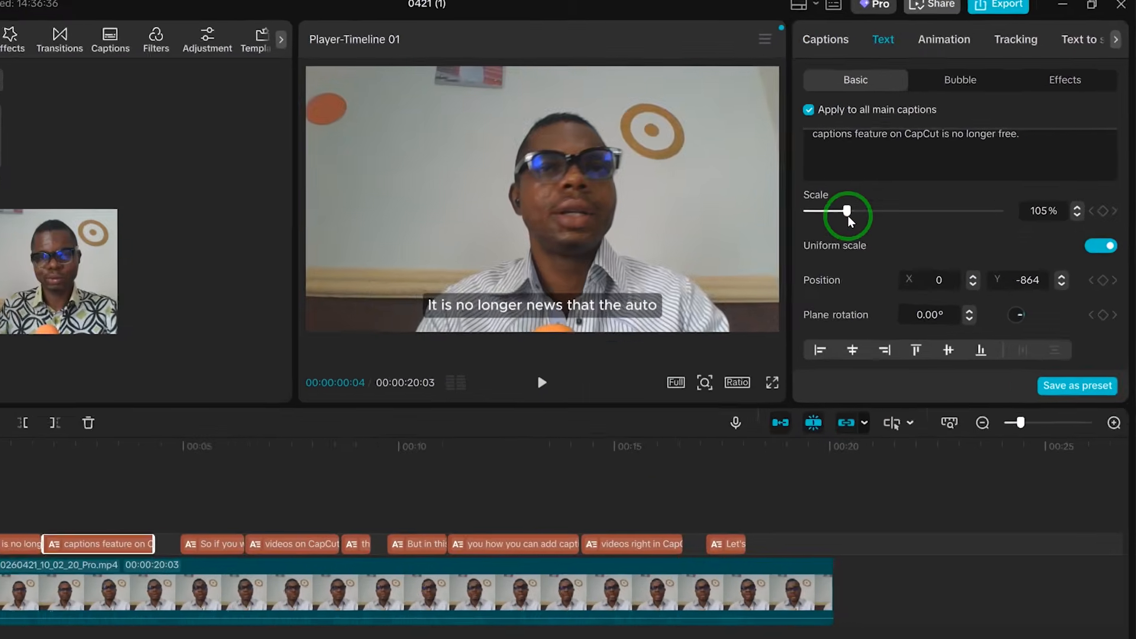
left_click_drag(848, 219, 839, 218)
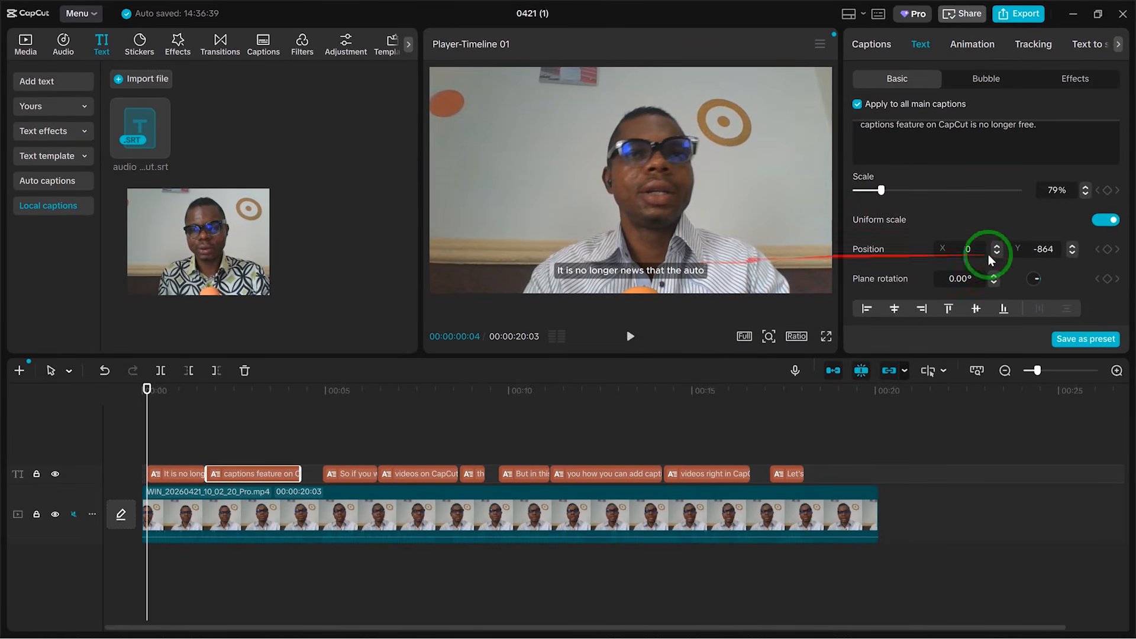
Step: Select both the caption track and the video and combine them into a compound clip
scroll(949, 218, "down", 6)
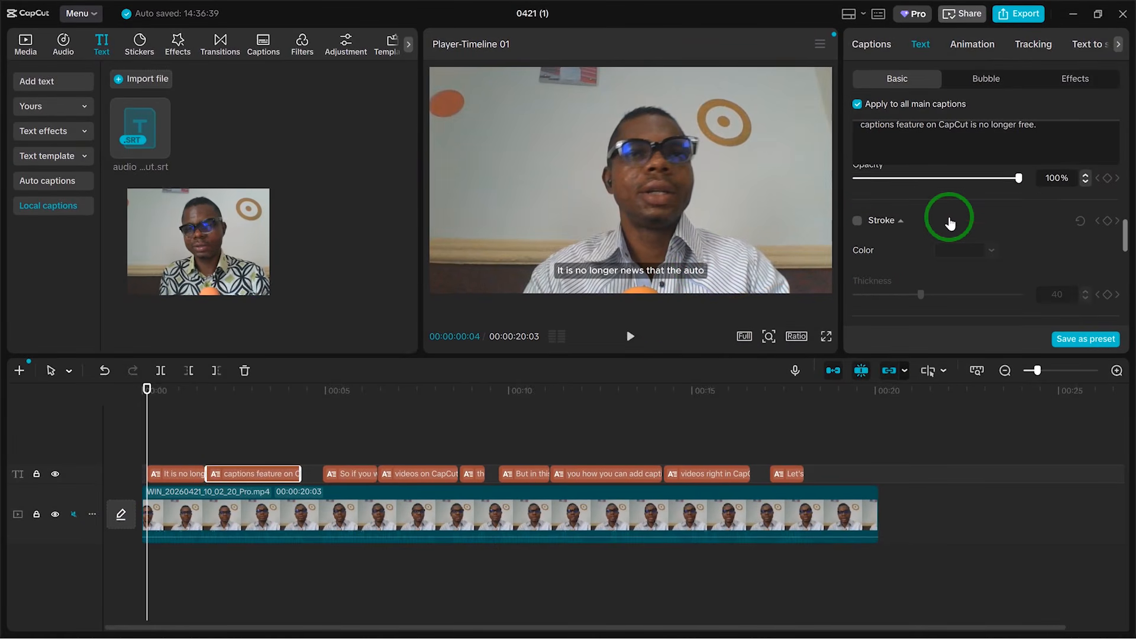
scroll(950, 222, "down", 4)
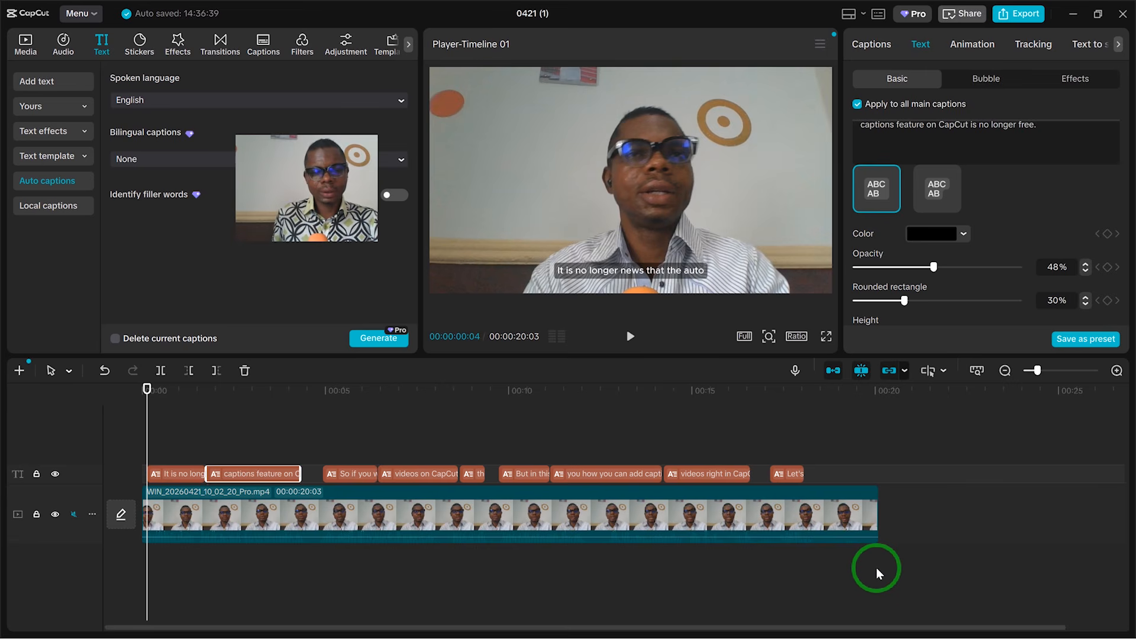
left_click_drag(876, 569, 127, 438)
left_click_drag(126, 435, 126, 437)
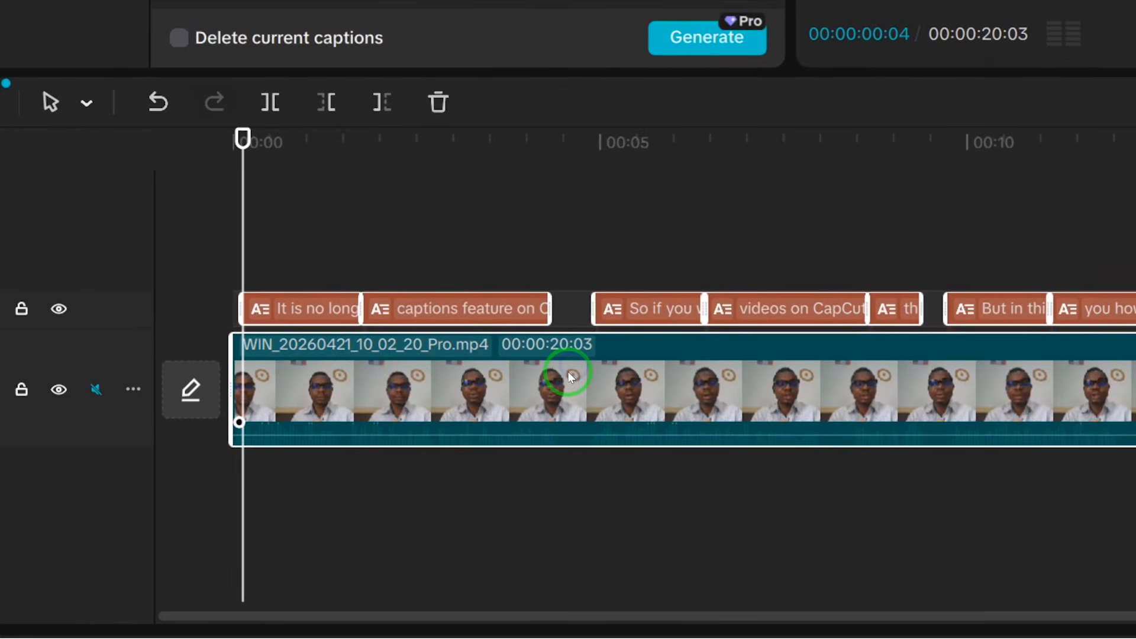
right_click(568, 372)
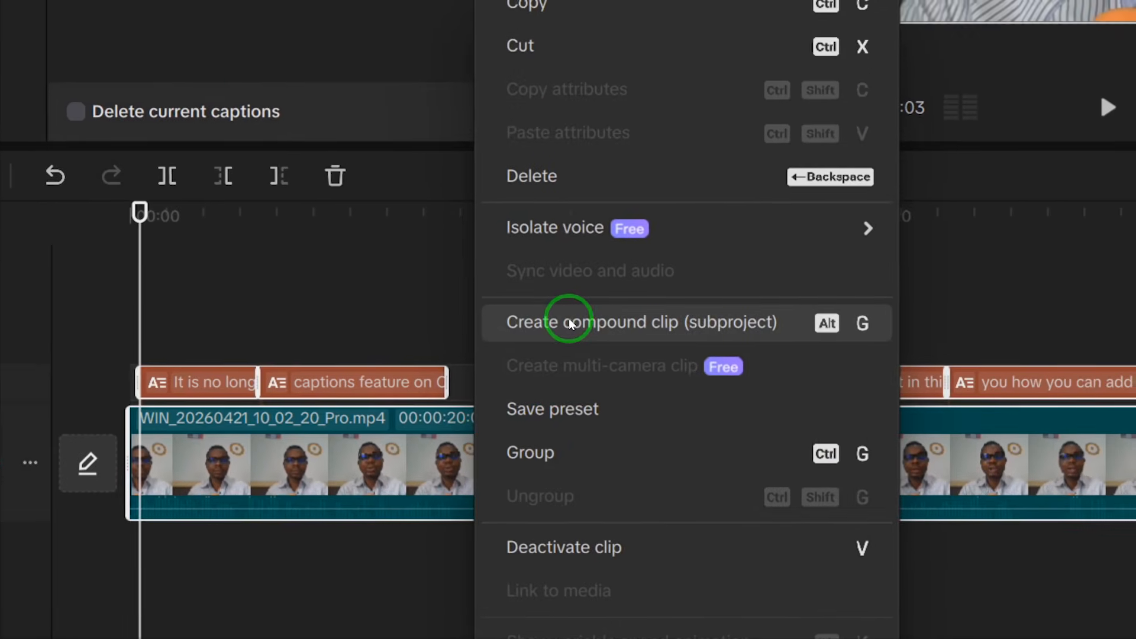
left_click(569, 324)
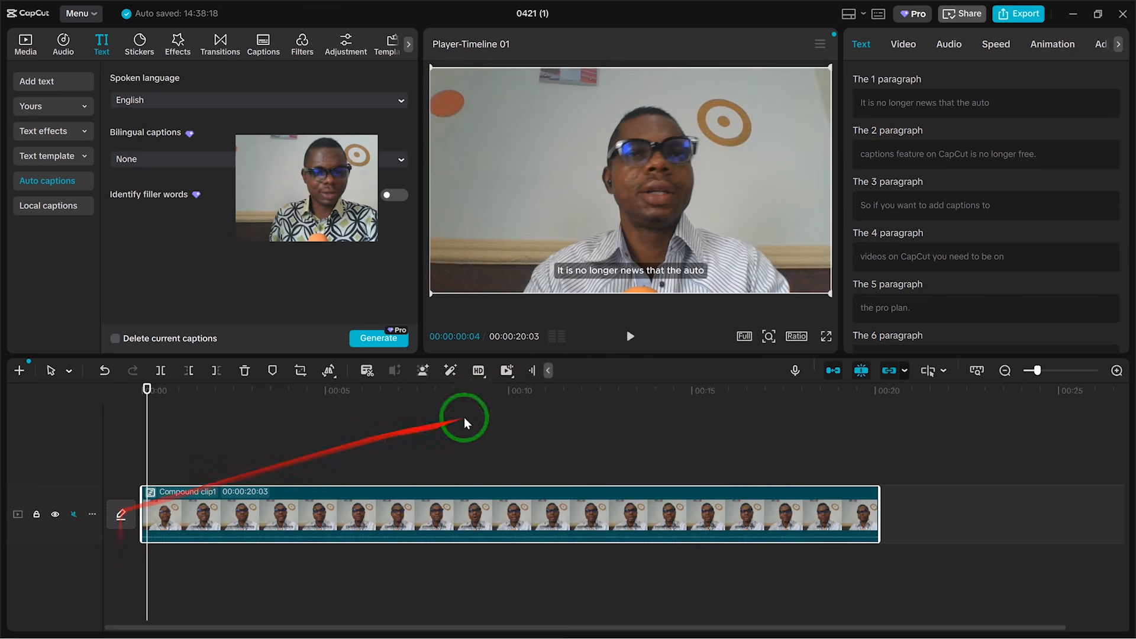
Step: Play and pause the compound clip preview, then dismiss the auto optimization notice
left_click(632, 342)
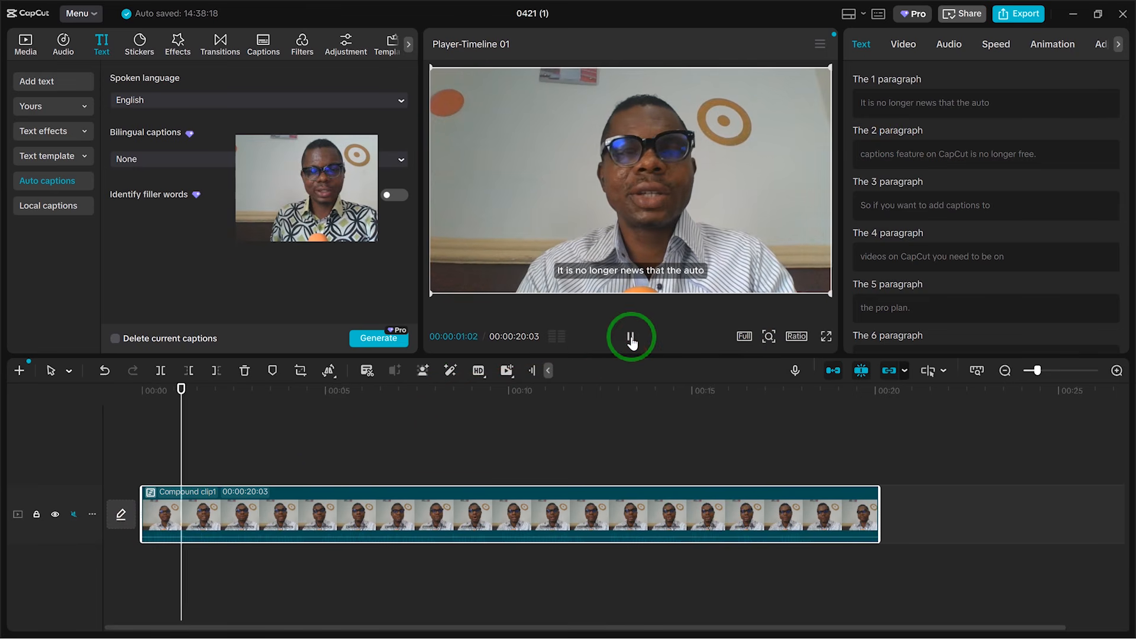
left_click(632, 342)
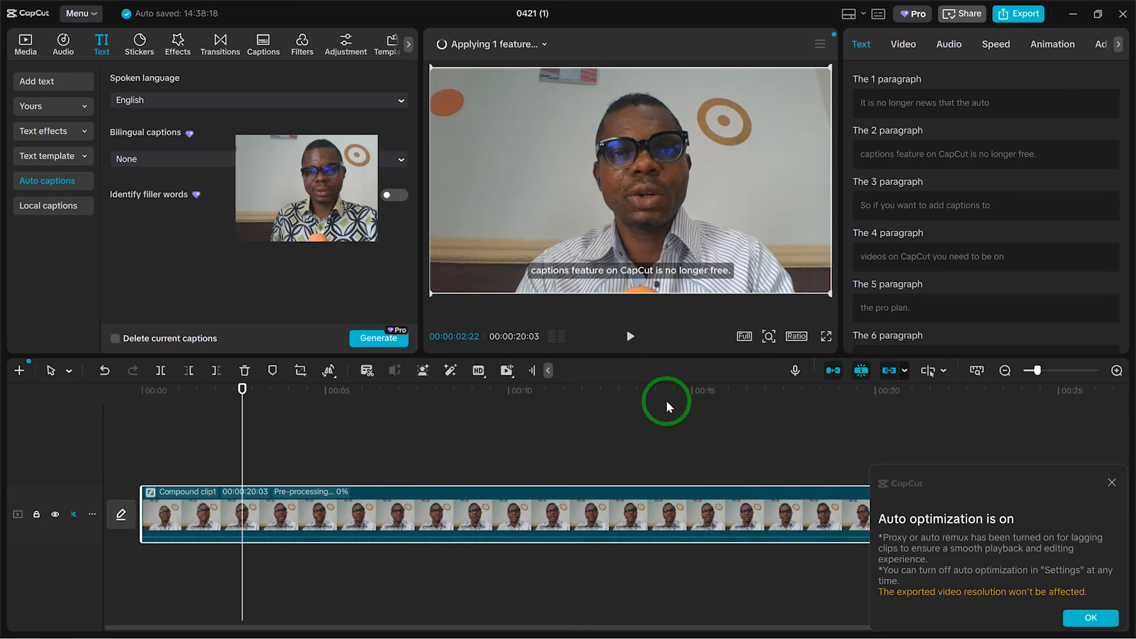
left_click(1112, 484)
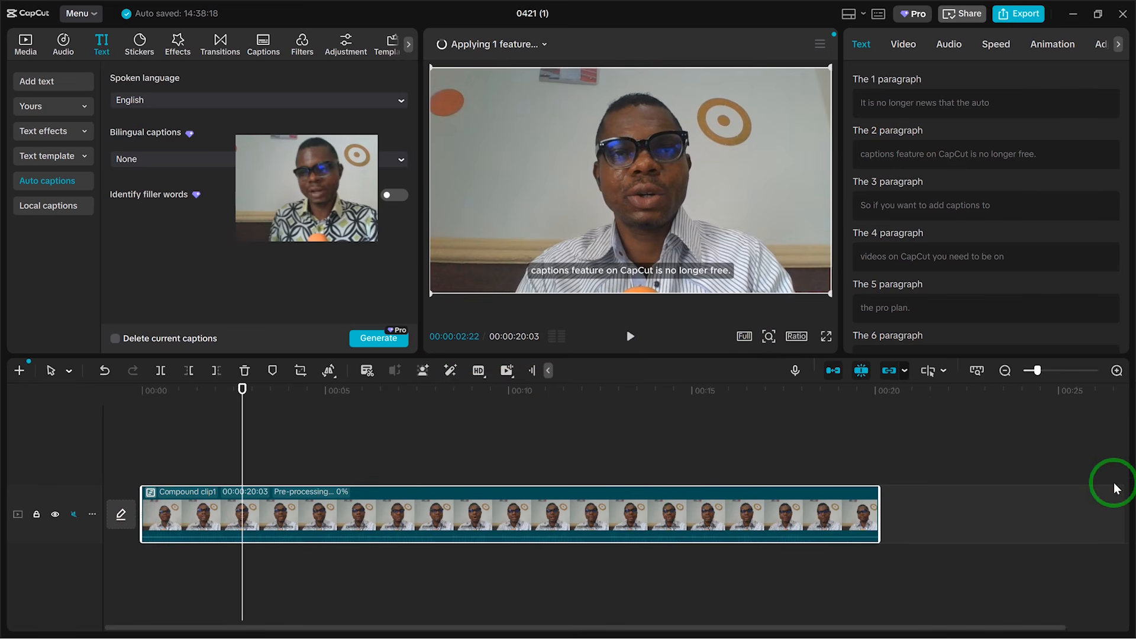
Step: Enable Motion blur in the compound clip's video settings and set the Blur to 0
left_click(907, 43)
scroll(986, 182, "down", 2)
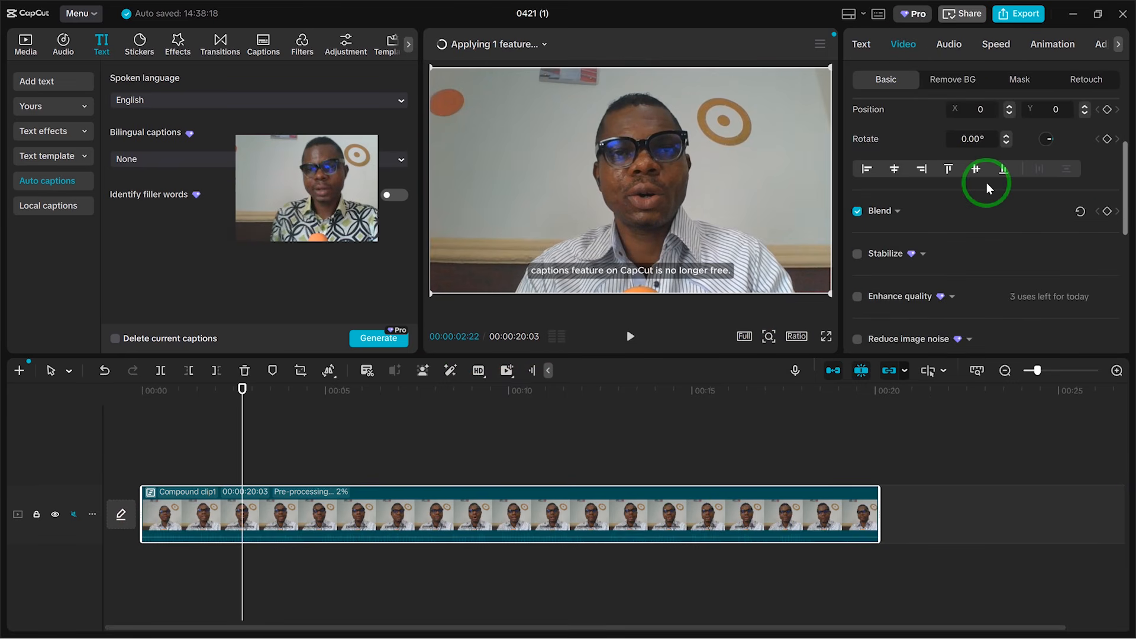
scroll(991, 208, "down", 3)
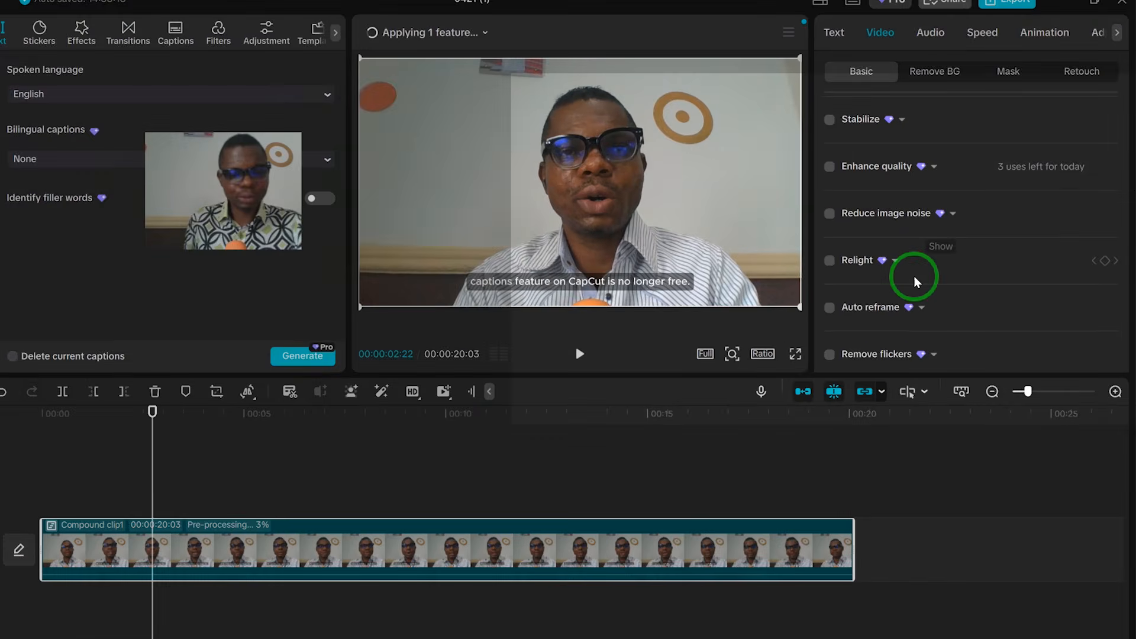
scroll(942, 279, "down", 3)
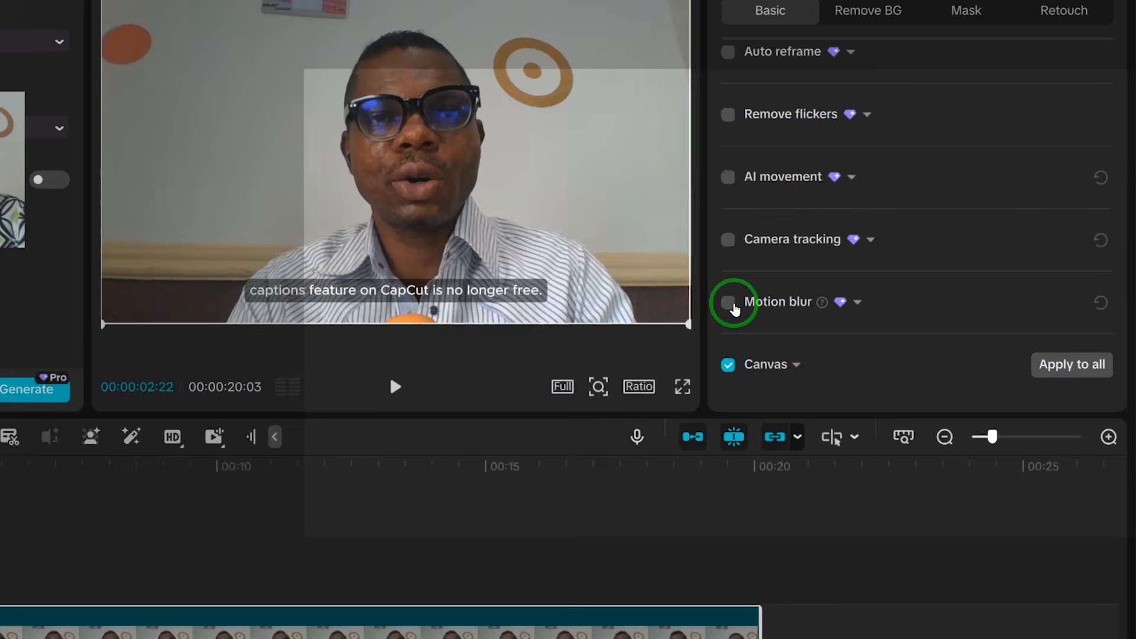
left_click(729, 303)
left_click(973, 360)
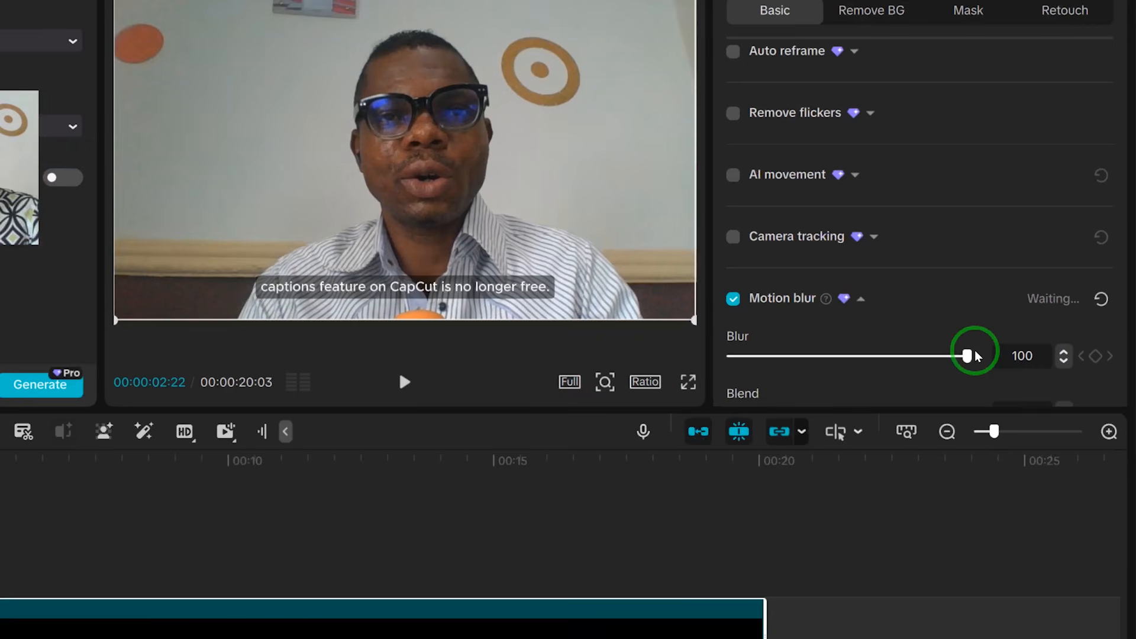
left_click_drag(975, 356, 725, 357)
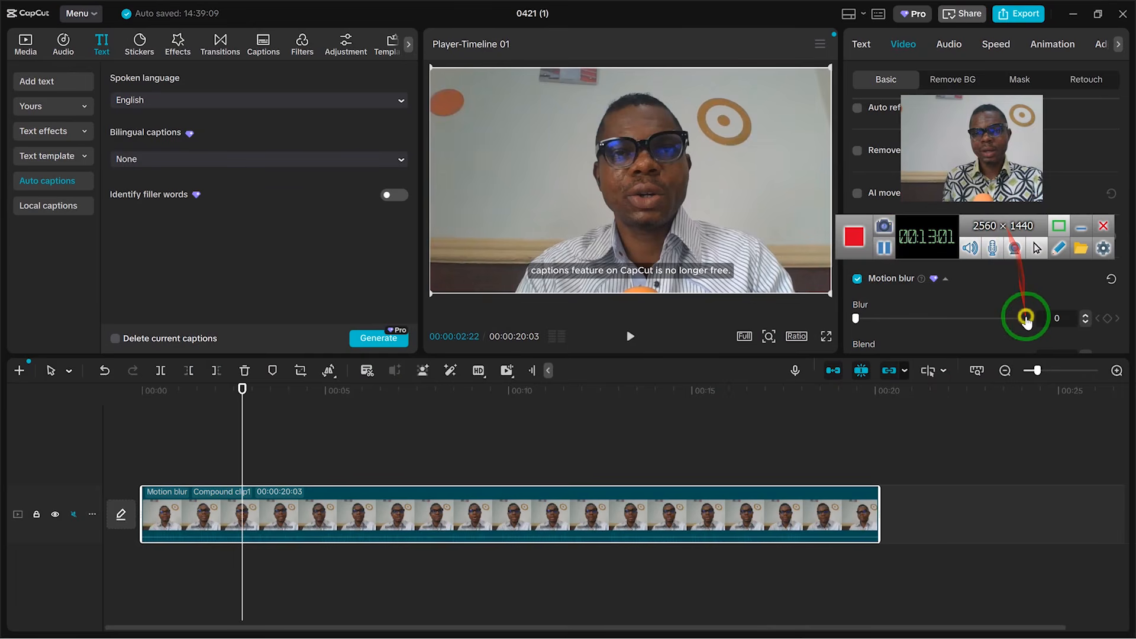
Step: Switch to the File Explorer window showing the project's videoAlg folder
left_click(1082, 231)
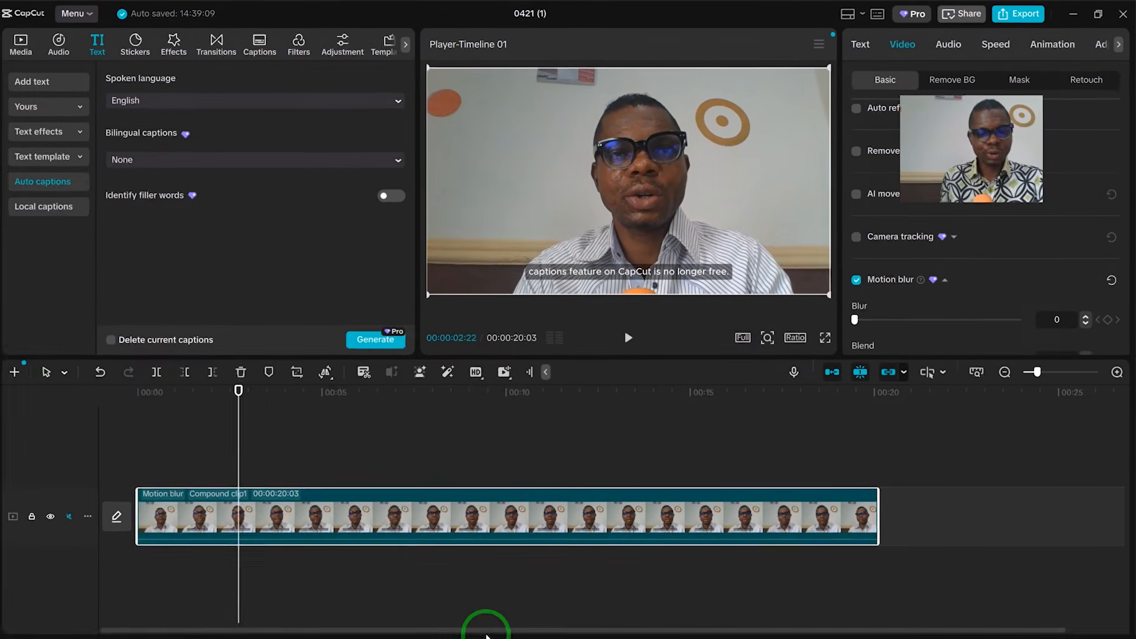
key("super")
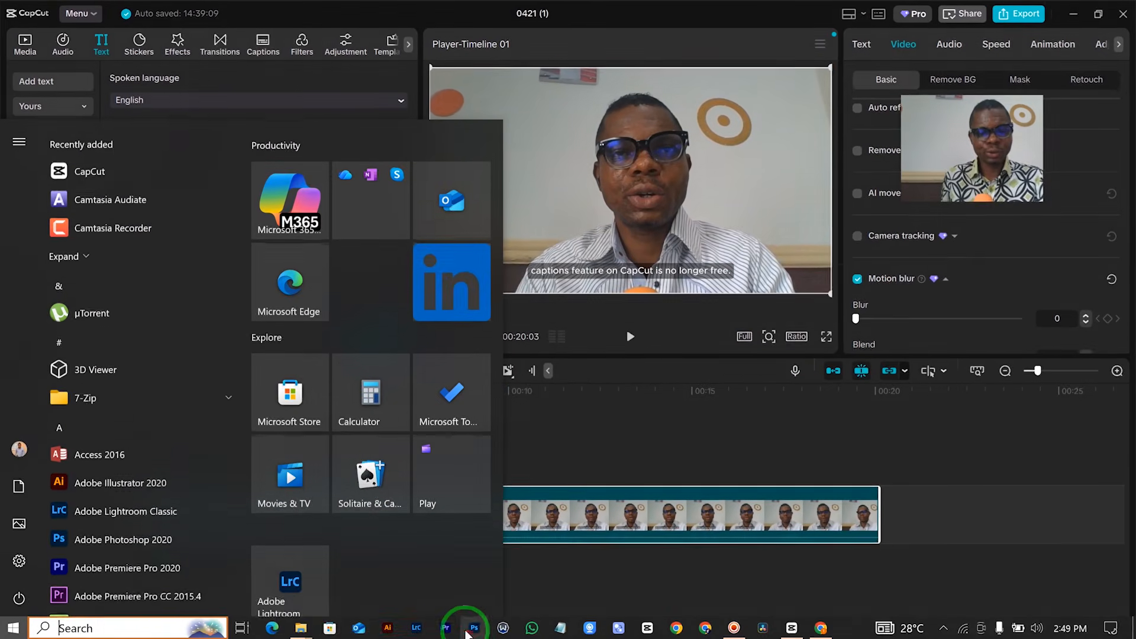
mouse_move(302, 627)
mouse_move(416, 560)
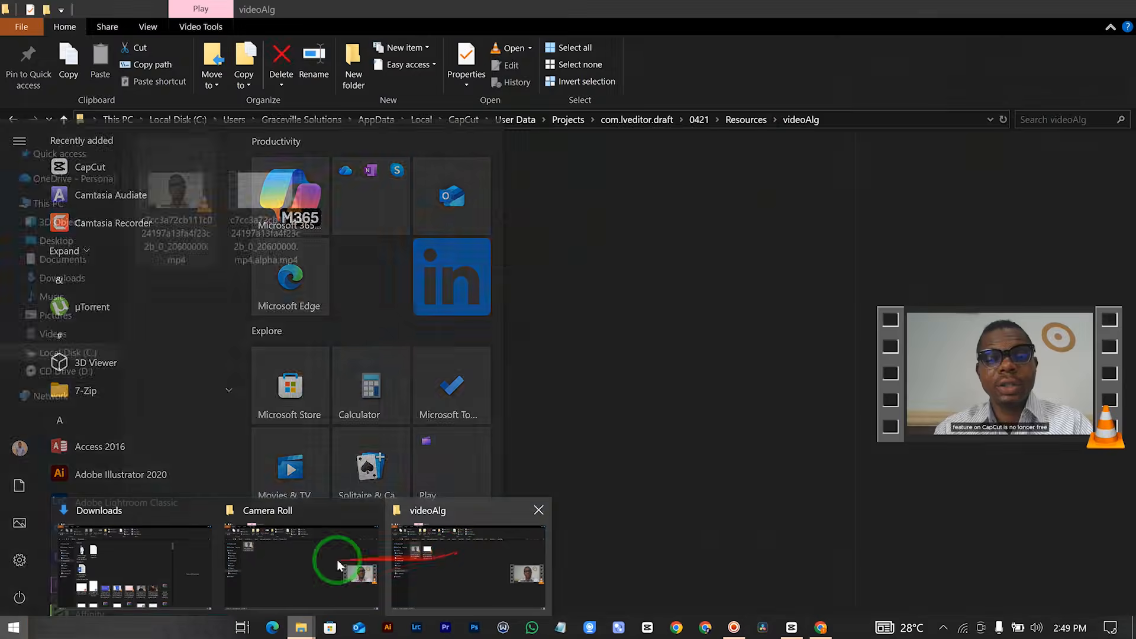
left_click(434, 562)
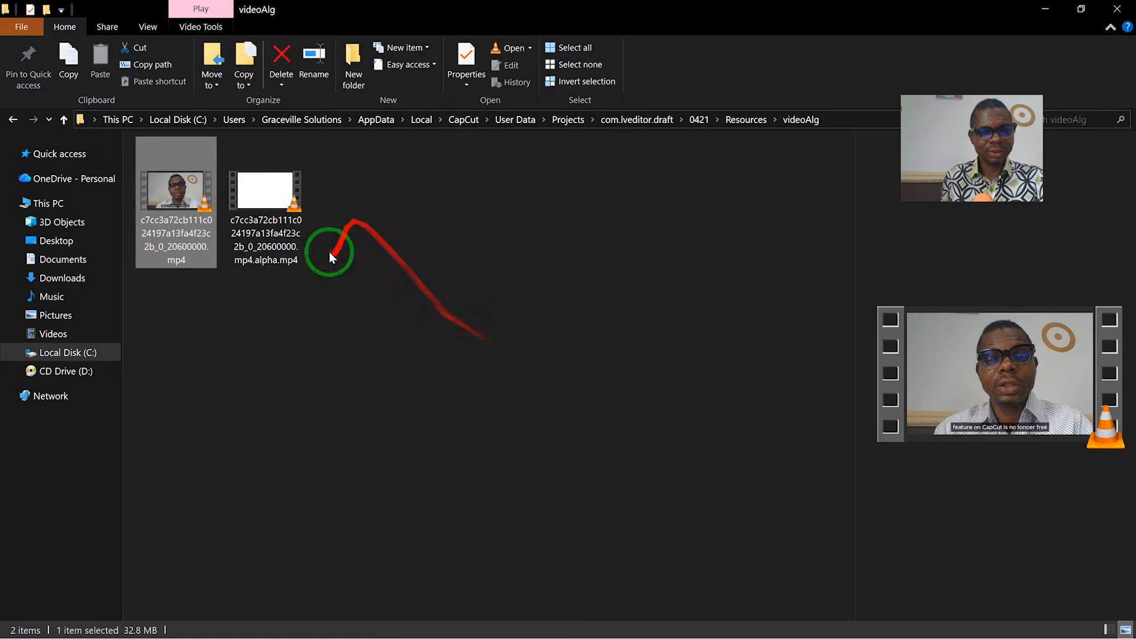
Step: Navigate up to the AppData Local folder and back down through CapCut, User Data, Projects, com.lveditor.draft into 0421
left_click(64, 120)
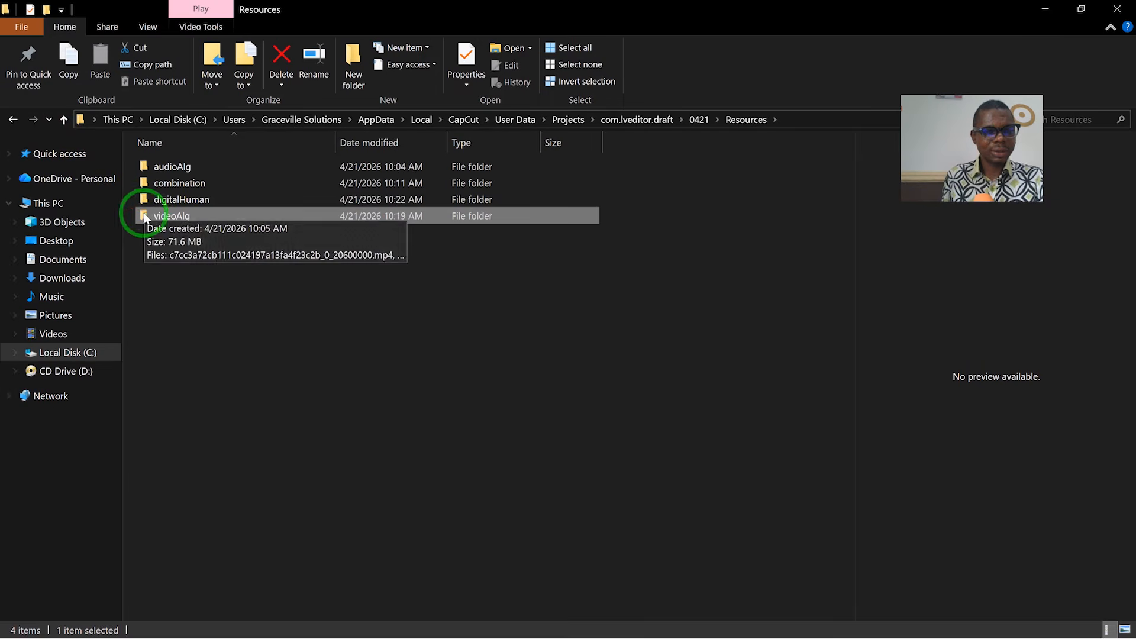
left_click(64, 121)
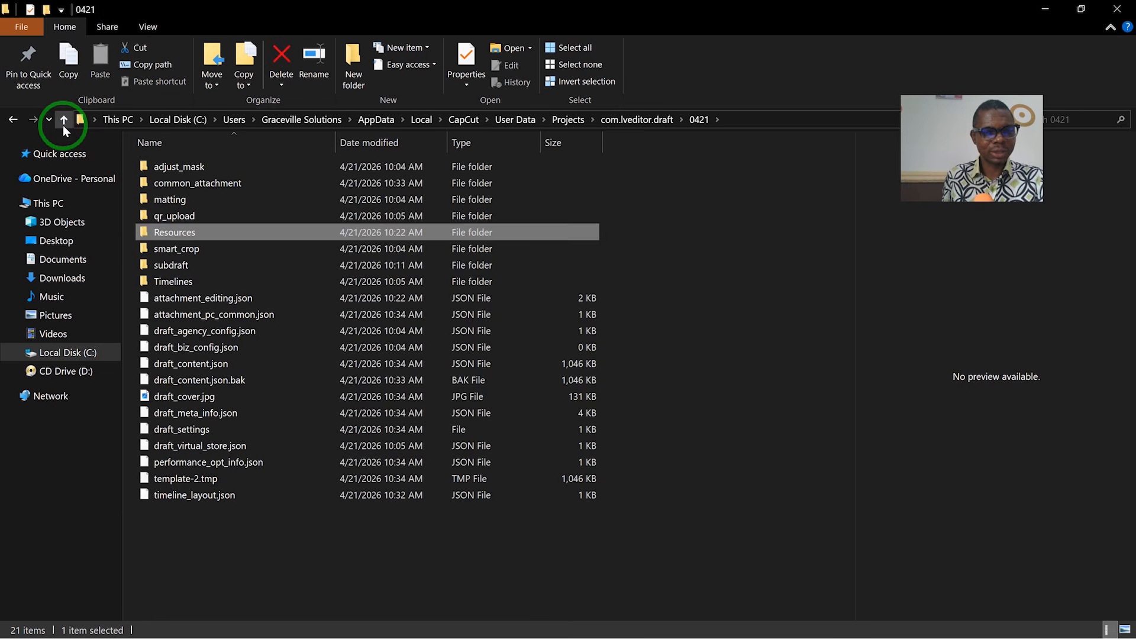
left_click(64, 121)
left_click(65, 122)
left_click(67, 129)
left_click(67, 121)
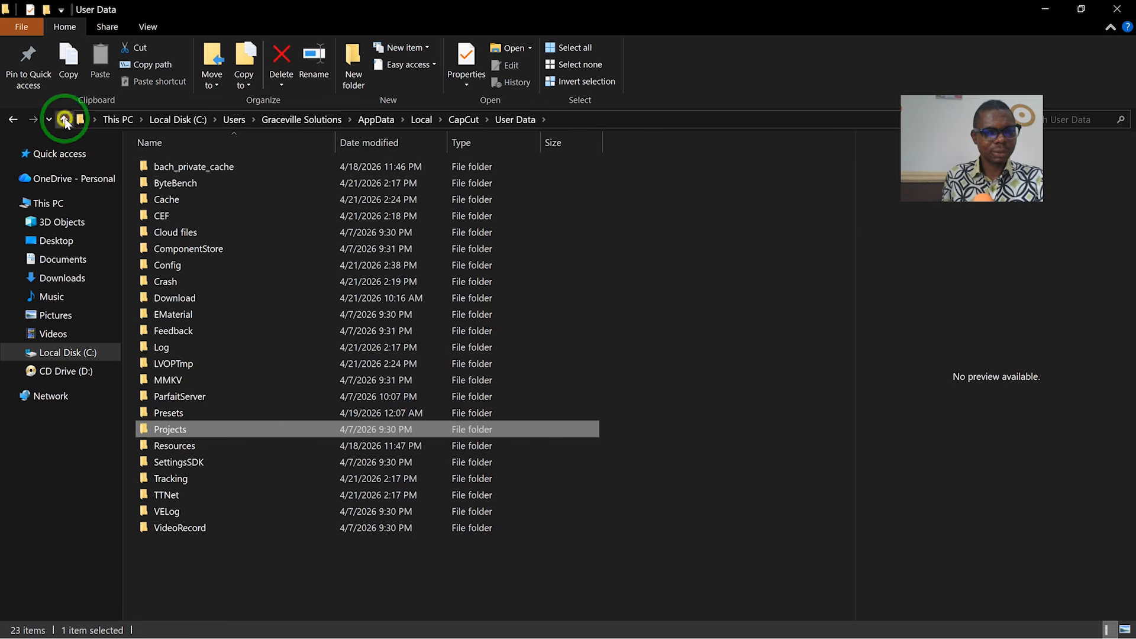
left_click(66, 123)
left_click(64, 122)
left_click(163, 282)
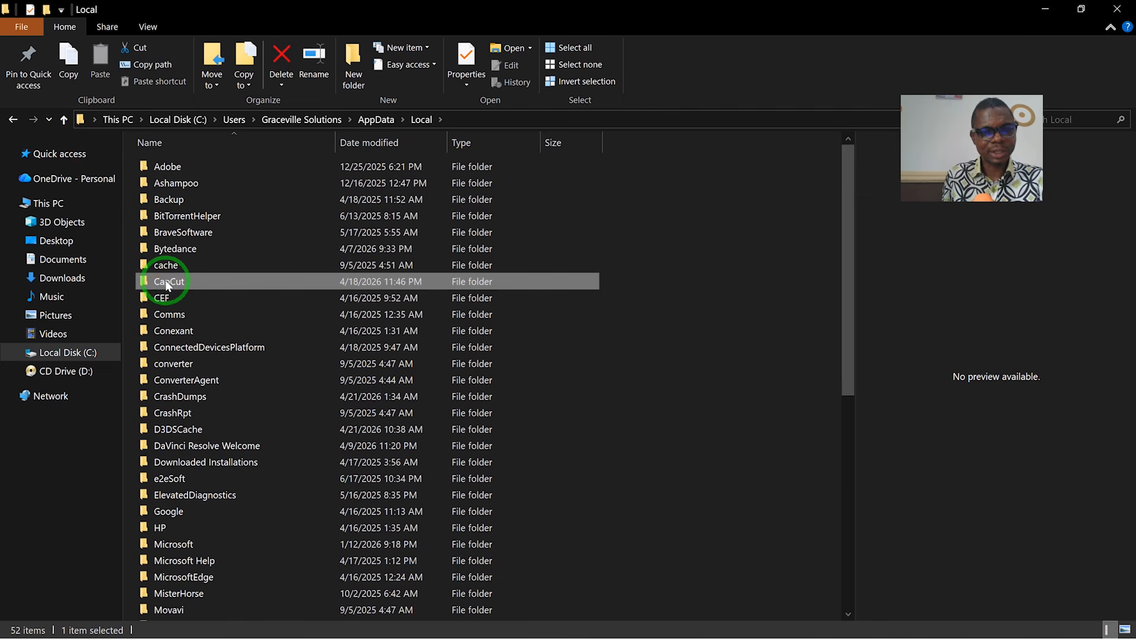
double_click(165, 282)
left_click(168, 203)
left_click(163, 185)
double_click(162, 185)
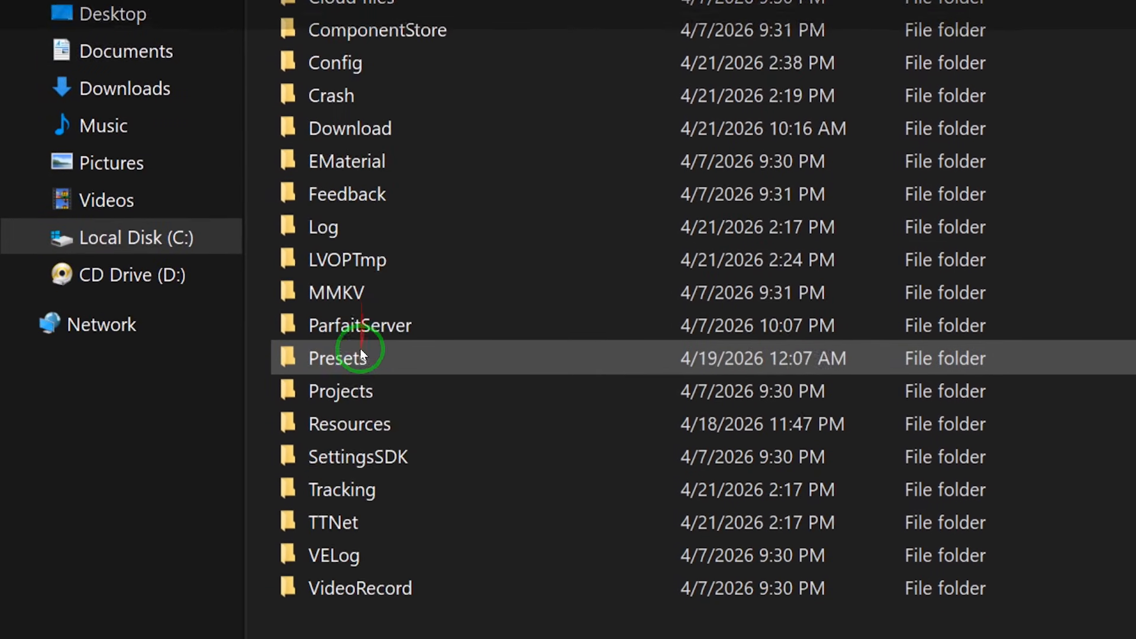
double_click(359, 338)
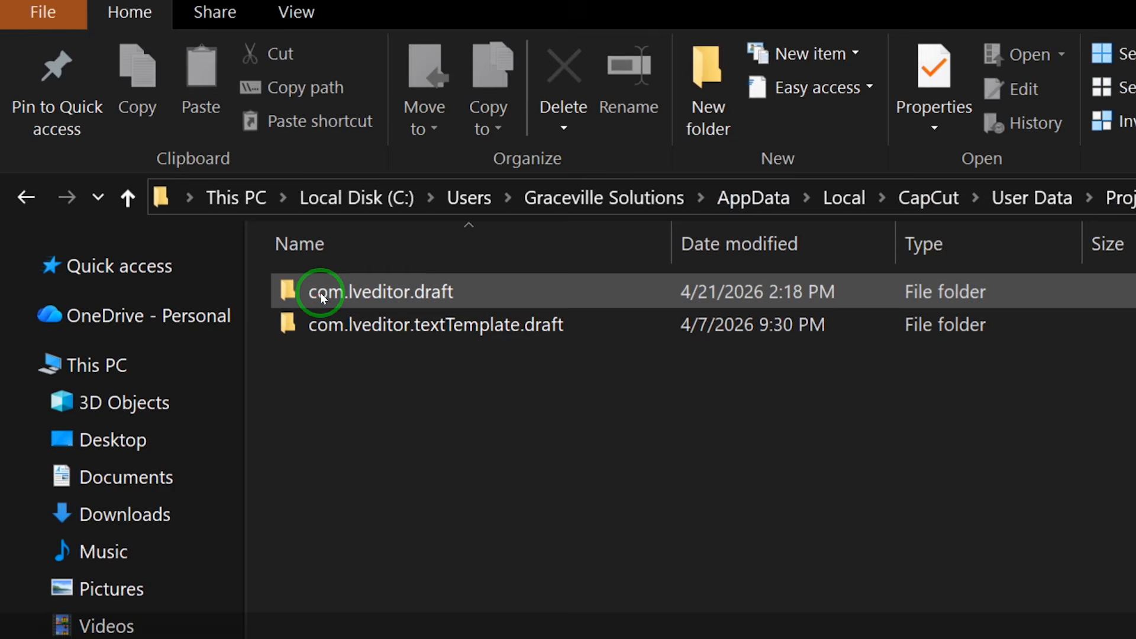
left_click(325, 297)
double_click(325, 319)
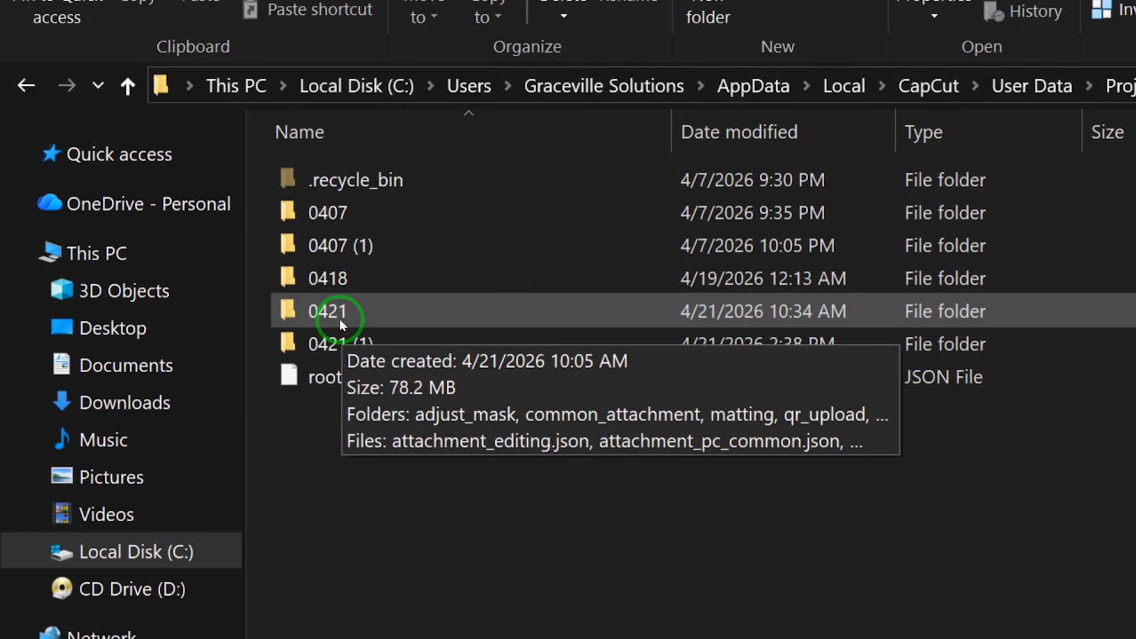
double_click(340, 318)
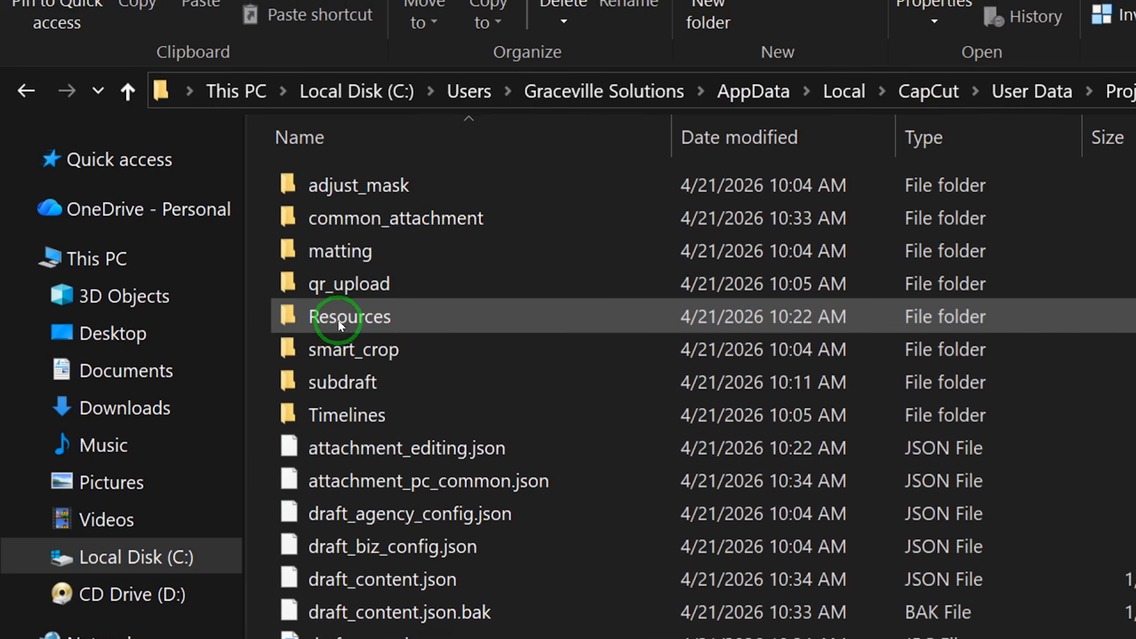
Step: Open Resources, then videoAlg, and play the rendered mp4 file in VLC
double_click(346, 317)
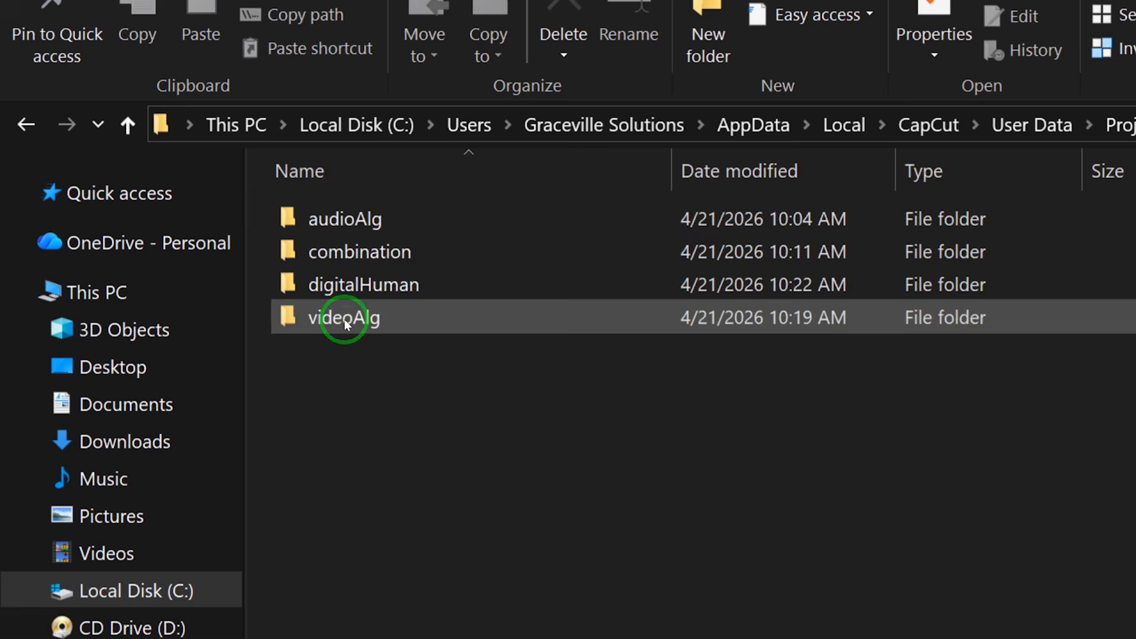
double_click(345, 320)
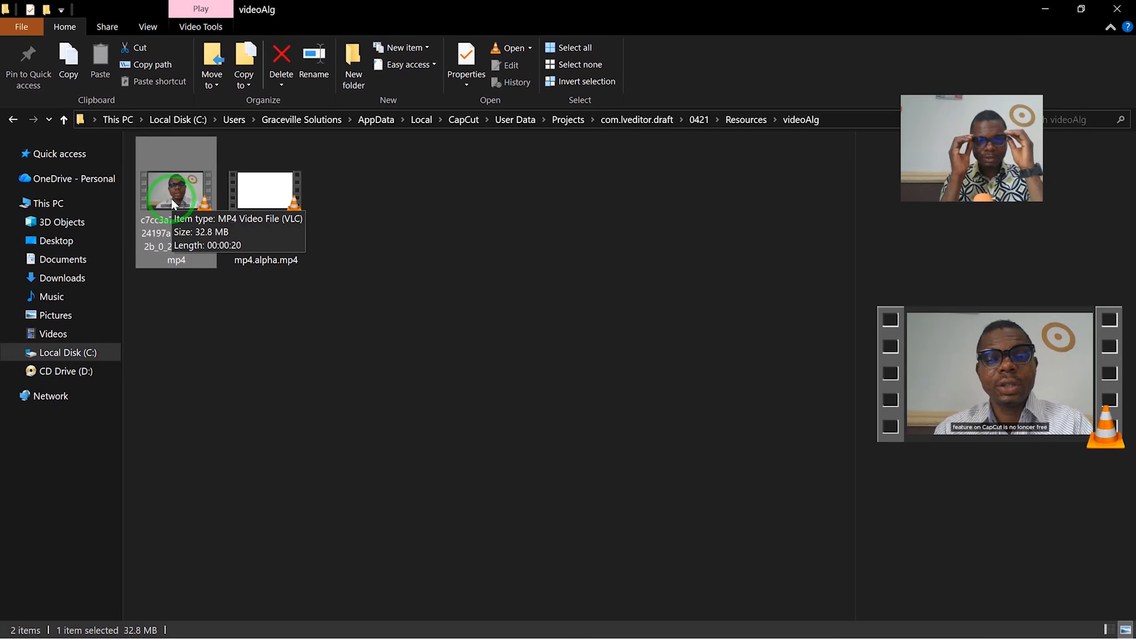
left_click(171, 204)
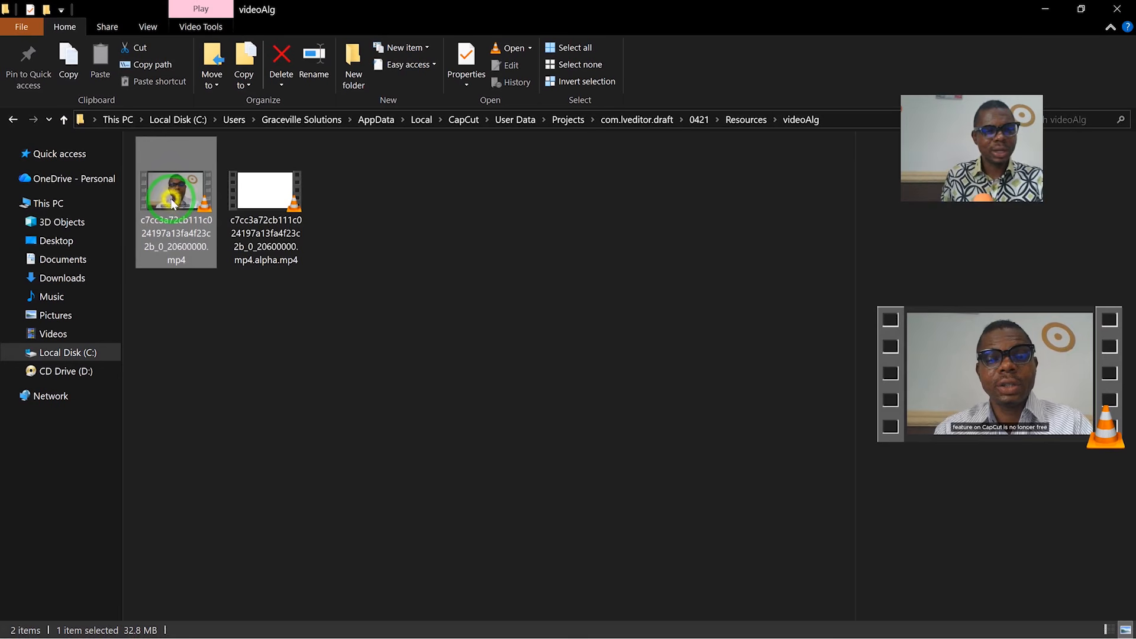
double_click(172, 204)
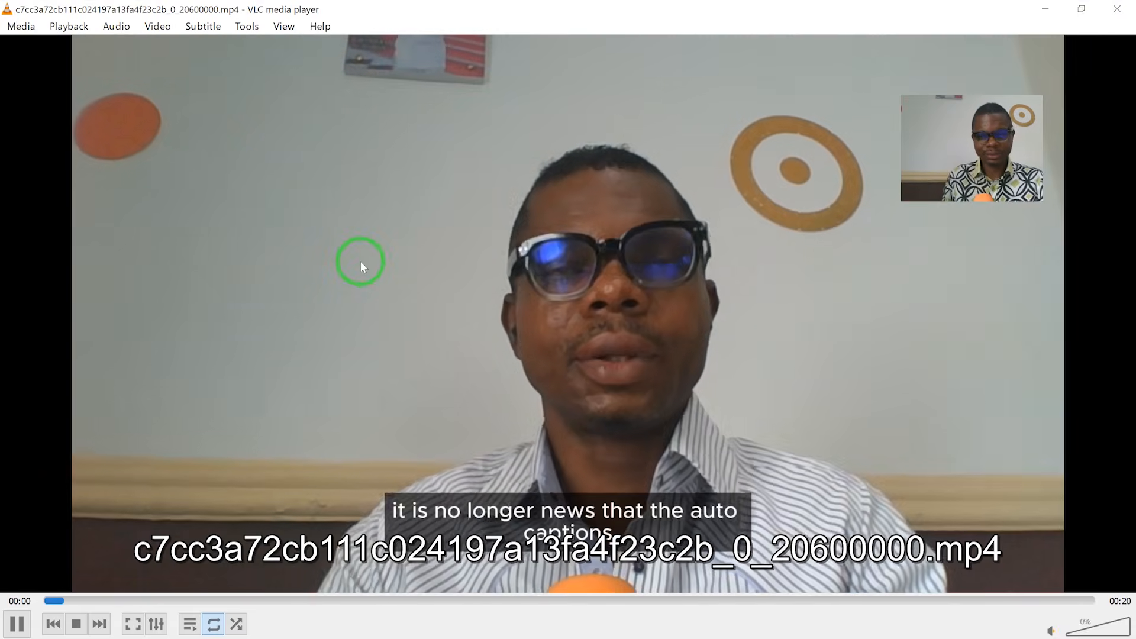